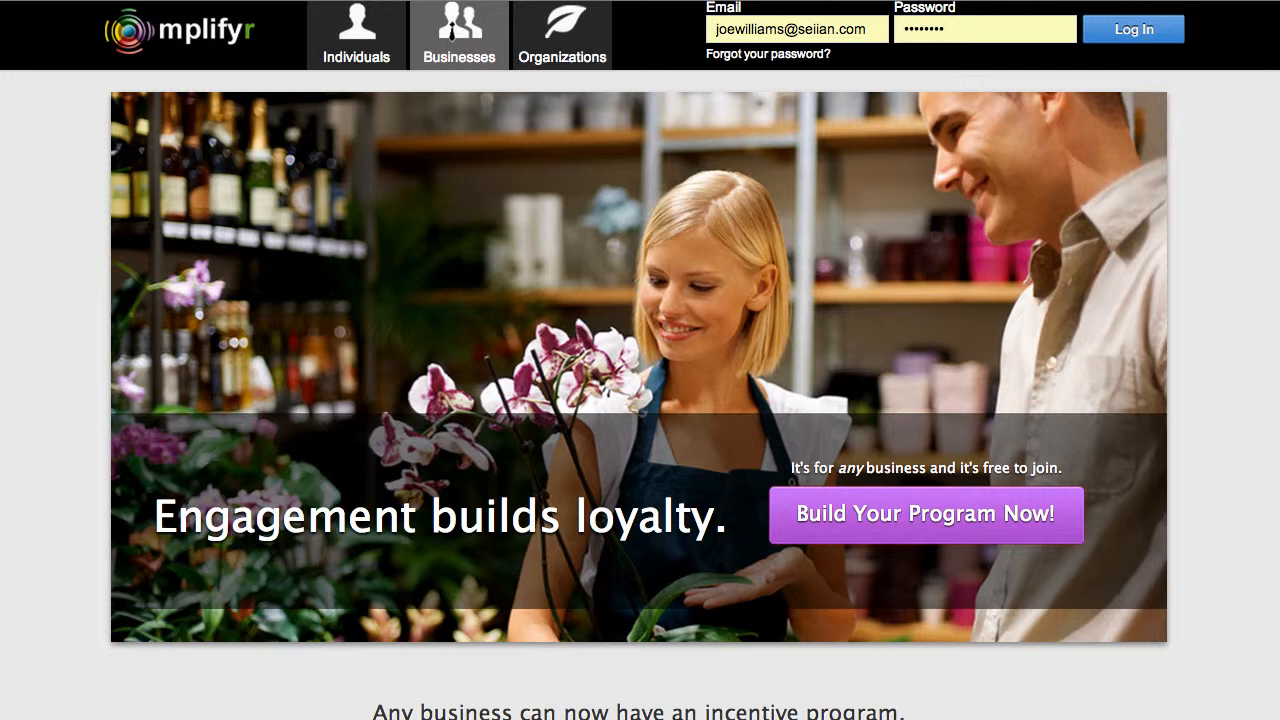
# Step: Log in to the business account and open the setup for rewarding members for feedback
pyautogui.click(1140, 38)
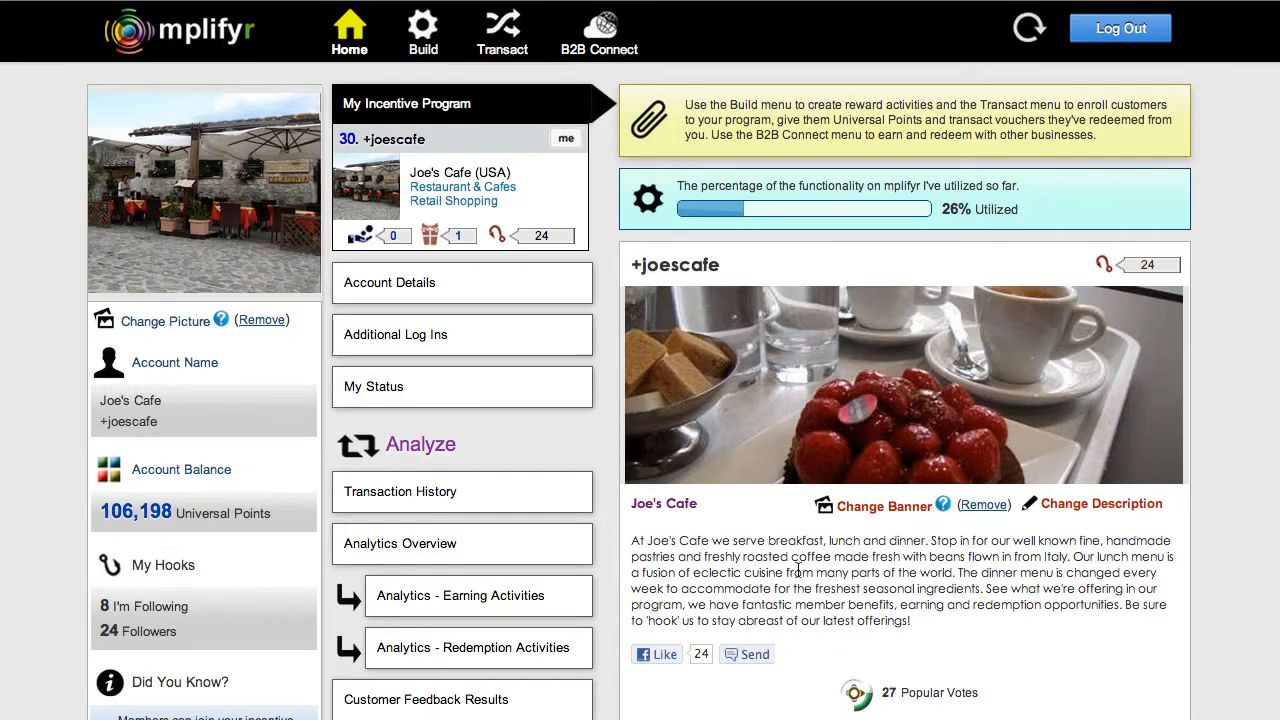
pyautogui.click(420, 37)
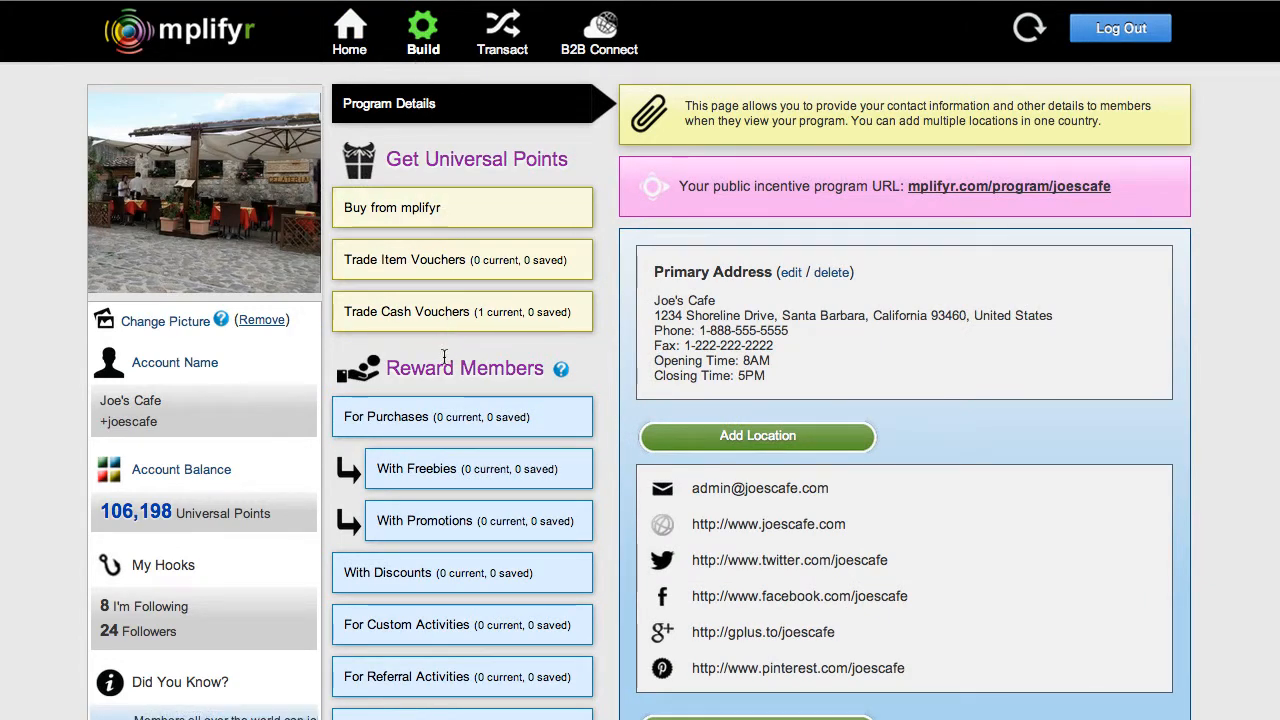
pyautogui.scroll(-5, 437, 400)
pyautogui.scroll(-3, 437, 403)
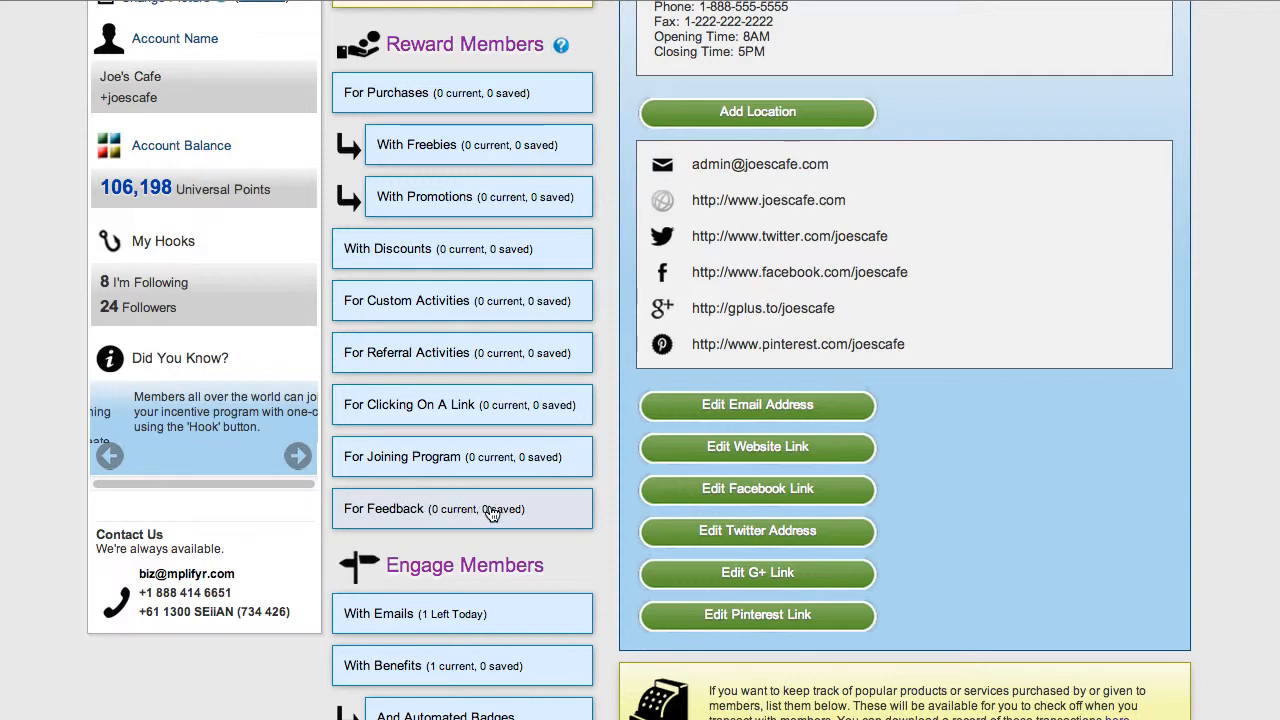
pyautogui.click(370, 512)
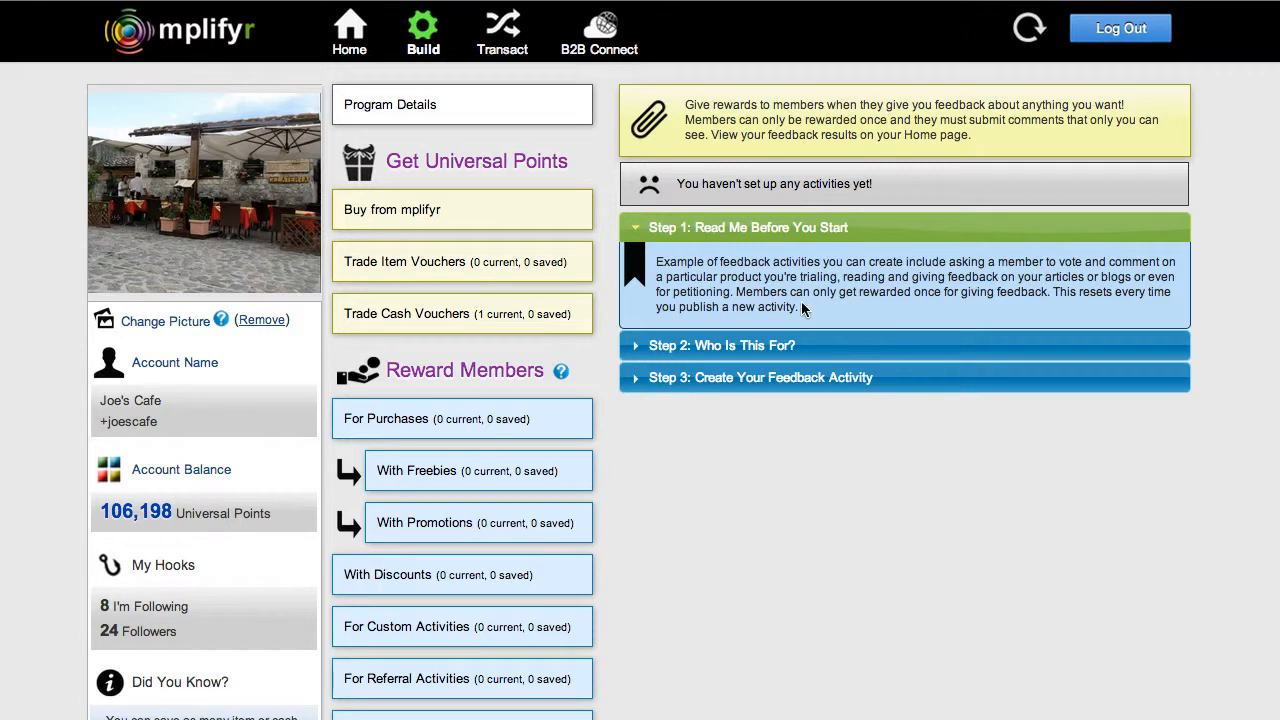
# Step: Set the feedback activity's audience to All mplifyr Members
pyautogui.click(627, 346)
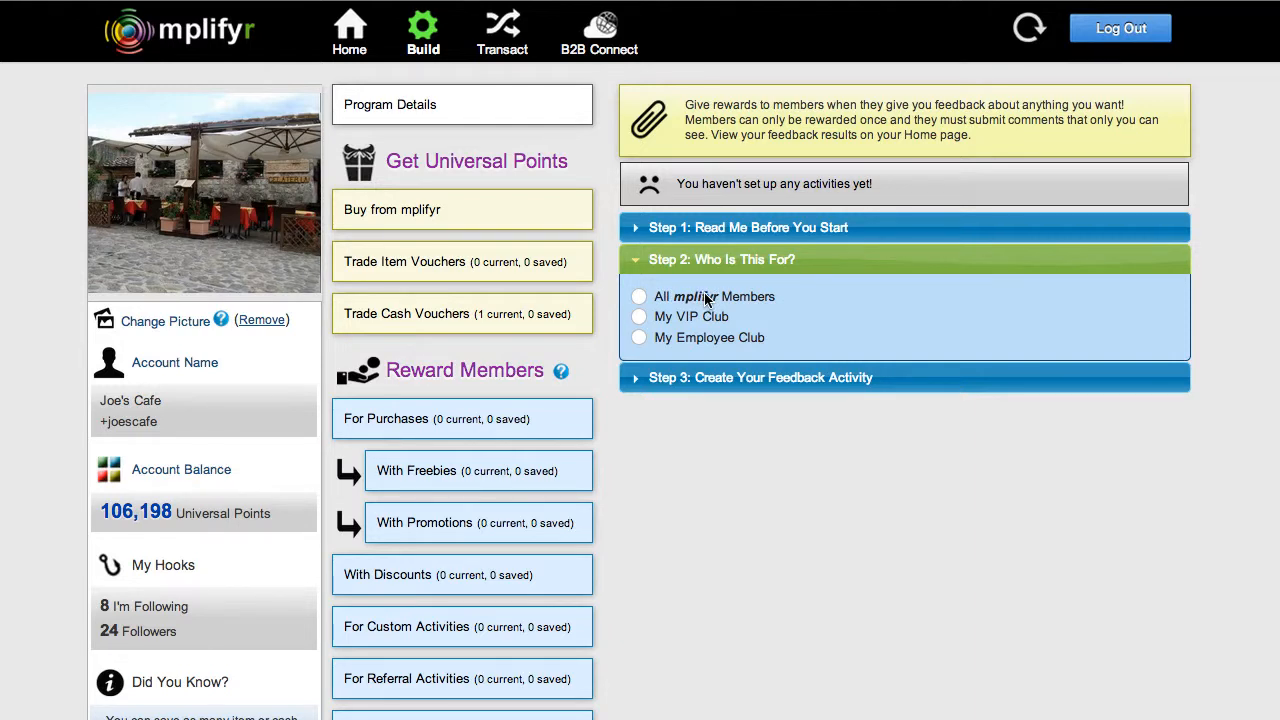
pyautogui.click(638, 317)
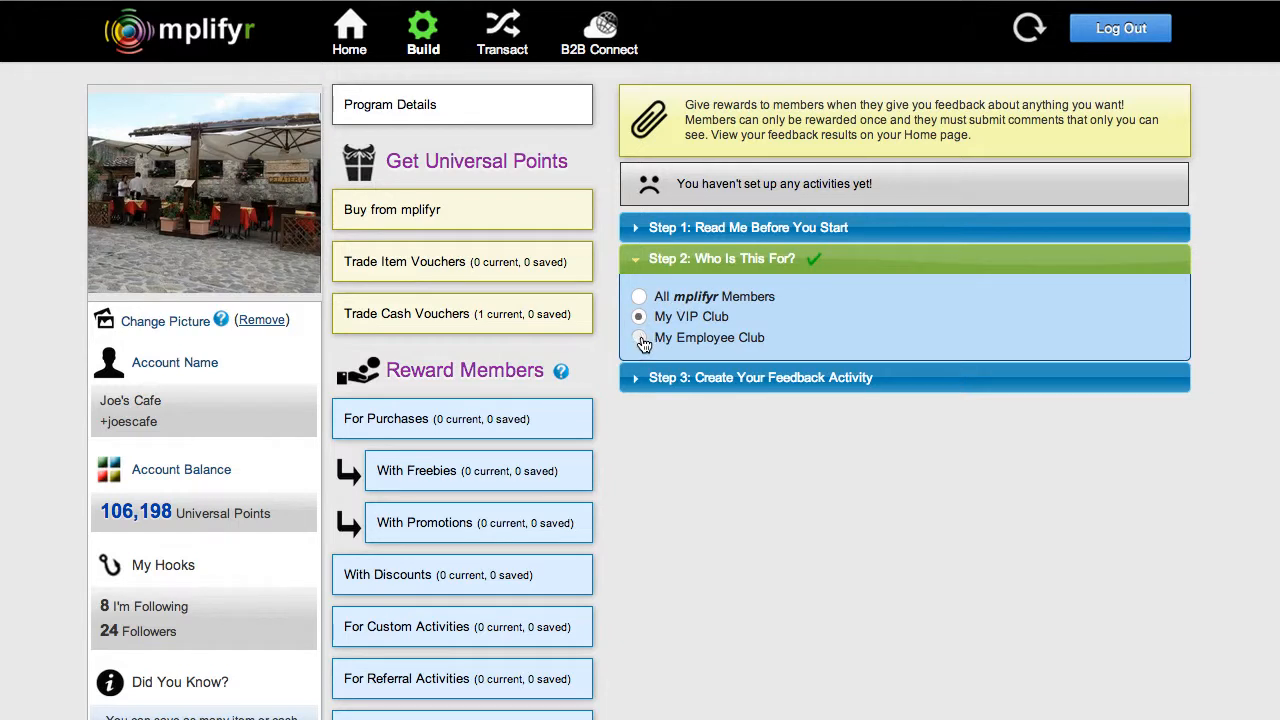
pyautogui.click(639, 338)
pyautogui.click(643, 297)
# Step: Start creating the feedback activity with the question "What type of pastry would you love to see on our menu next month?"
pyautogui.click(636, 377)
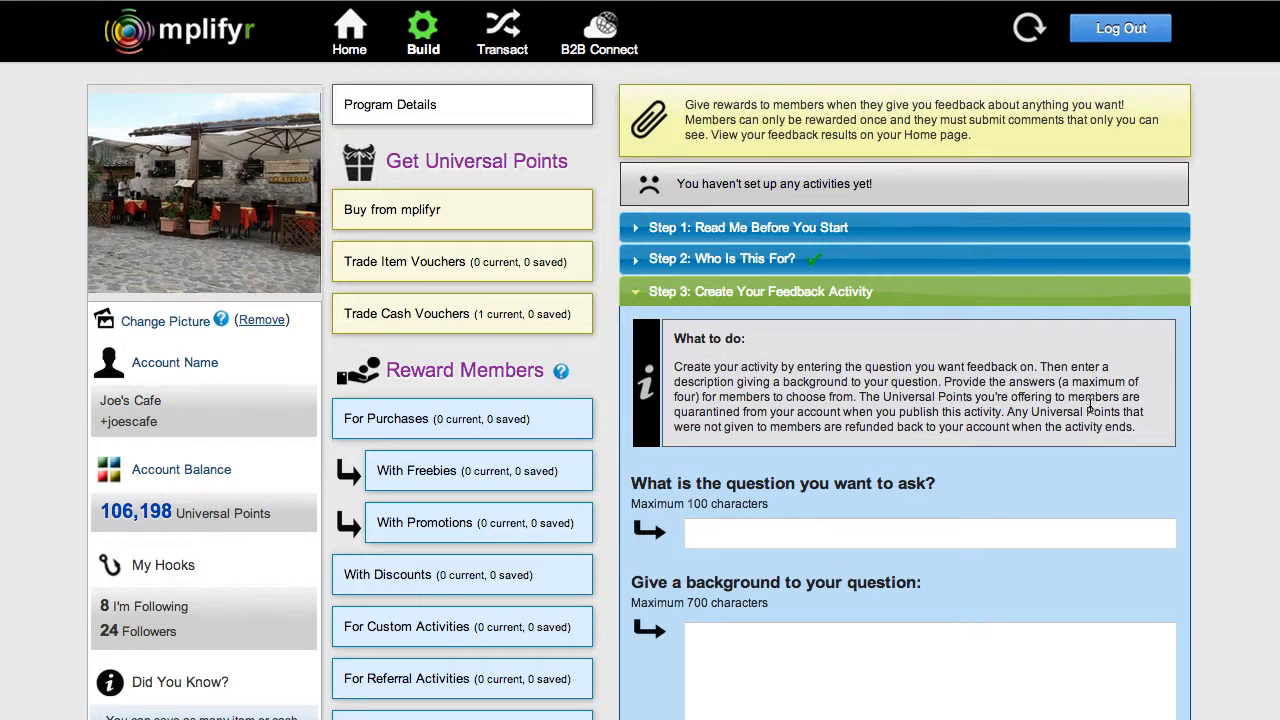
pyautogui.scroll(-2, 1087, 425)
pyautogui.scroll(-5, 1087, 427)
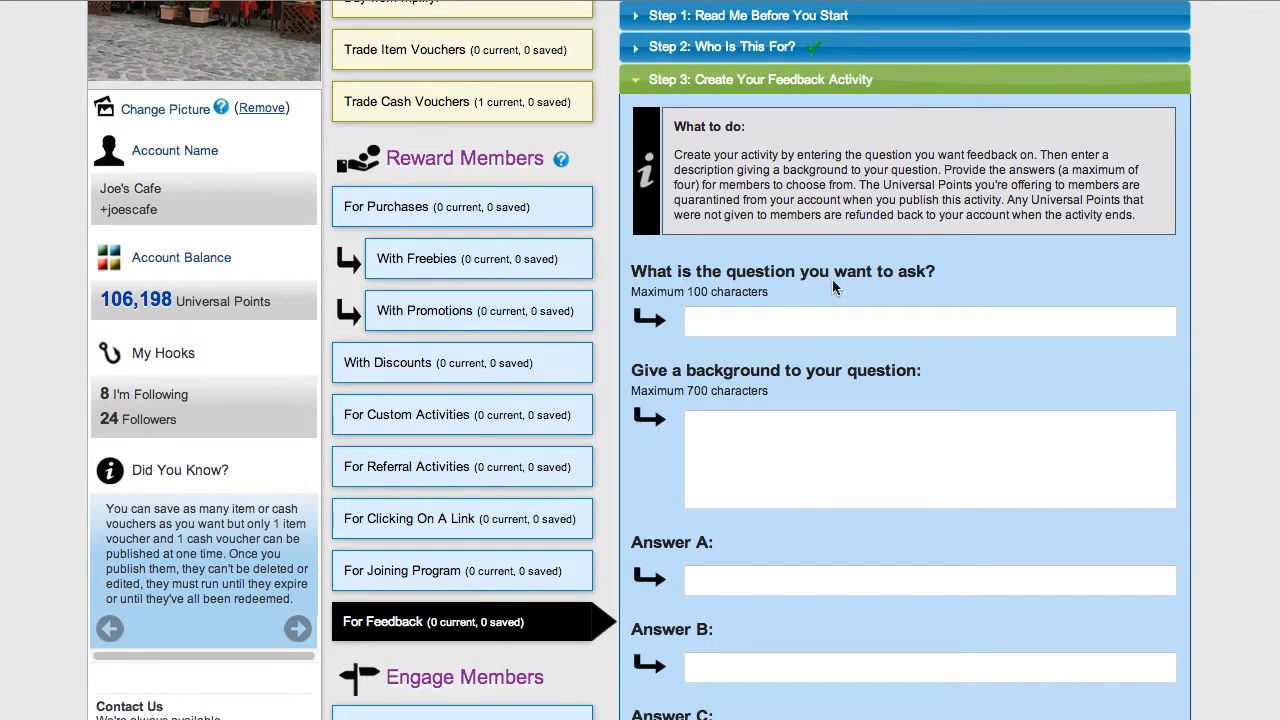
pyautogui.click(903, 277)
pyautogui.write('What type of pastry would you love to see on our menu next month?')
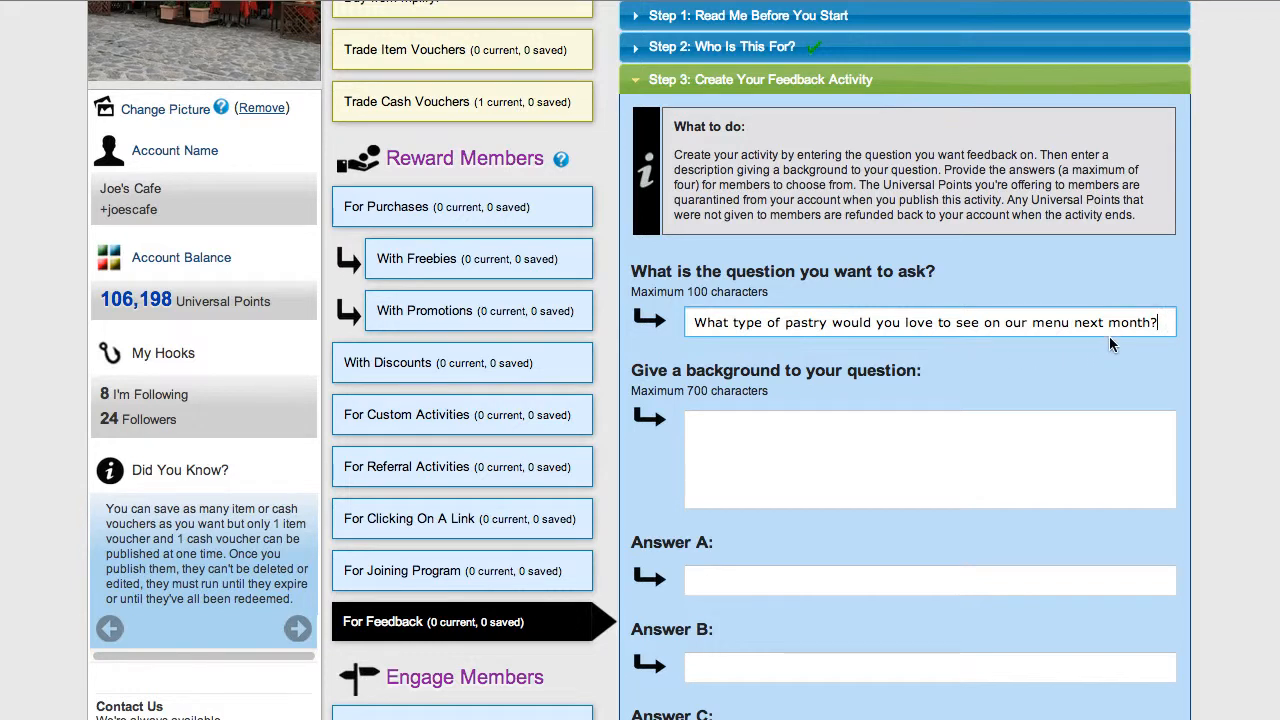
# Step: Fill in the question's background with the text about trying out new pastry recipes from all over the world and inviting feedback and suggestions
pyautogui.click(709, 365)
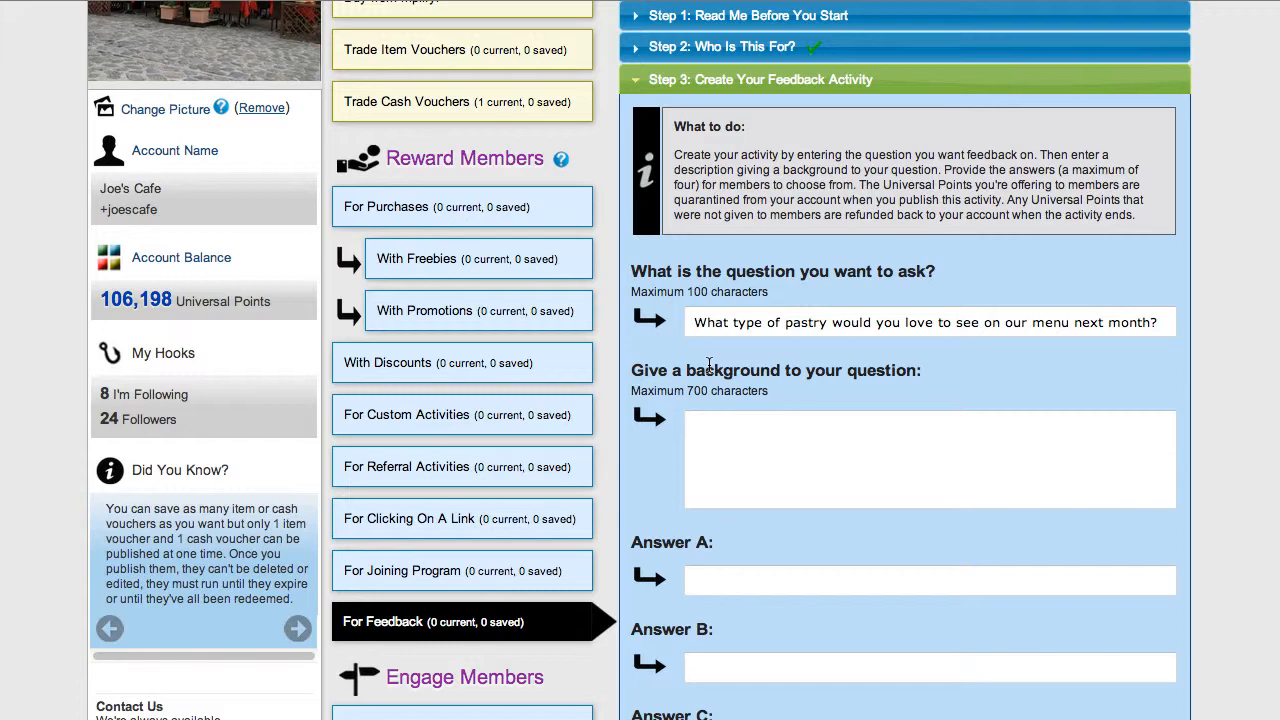
pyautogui.click(707, 432)
pyautogui.press('super+v')
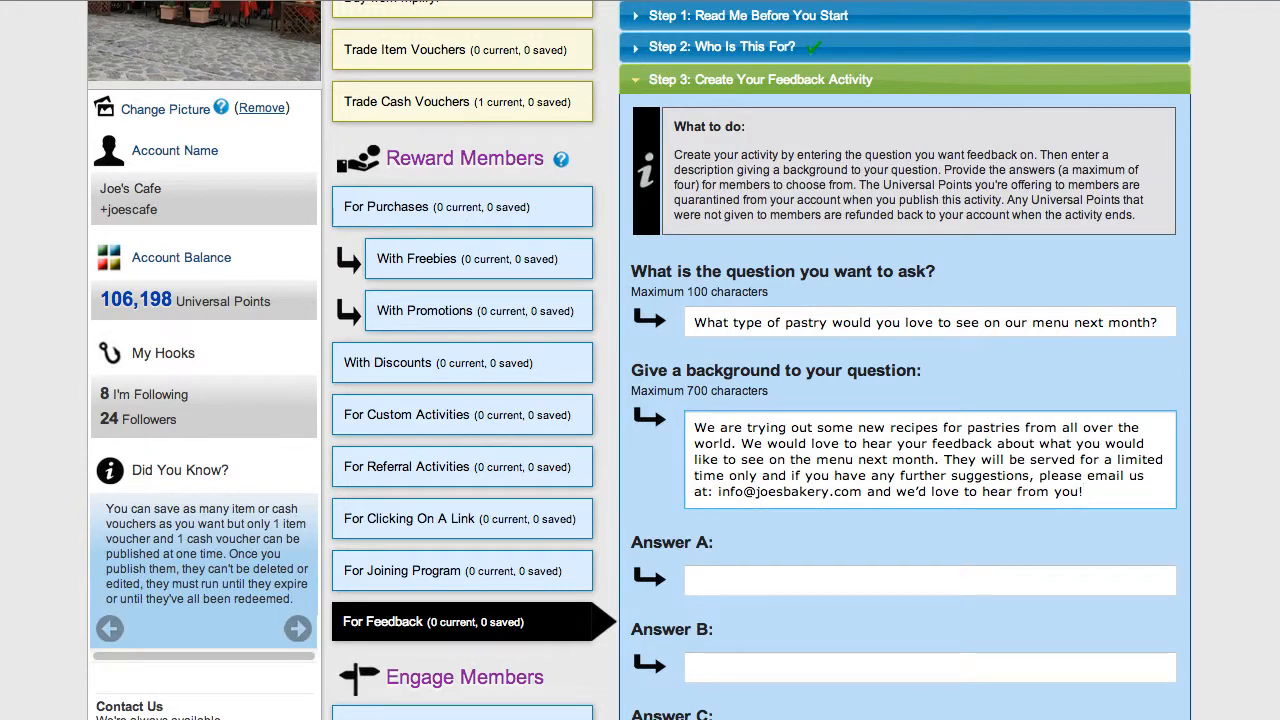
# Step: Enter answers A to D as Bakewell pudding, Pineapple buns, Rhubarb tarts and Pecan strudel
pyautogui.scroll(-3, 650, 538)
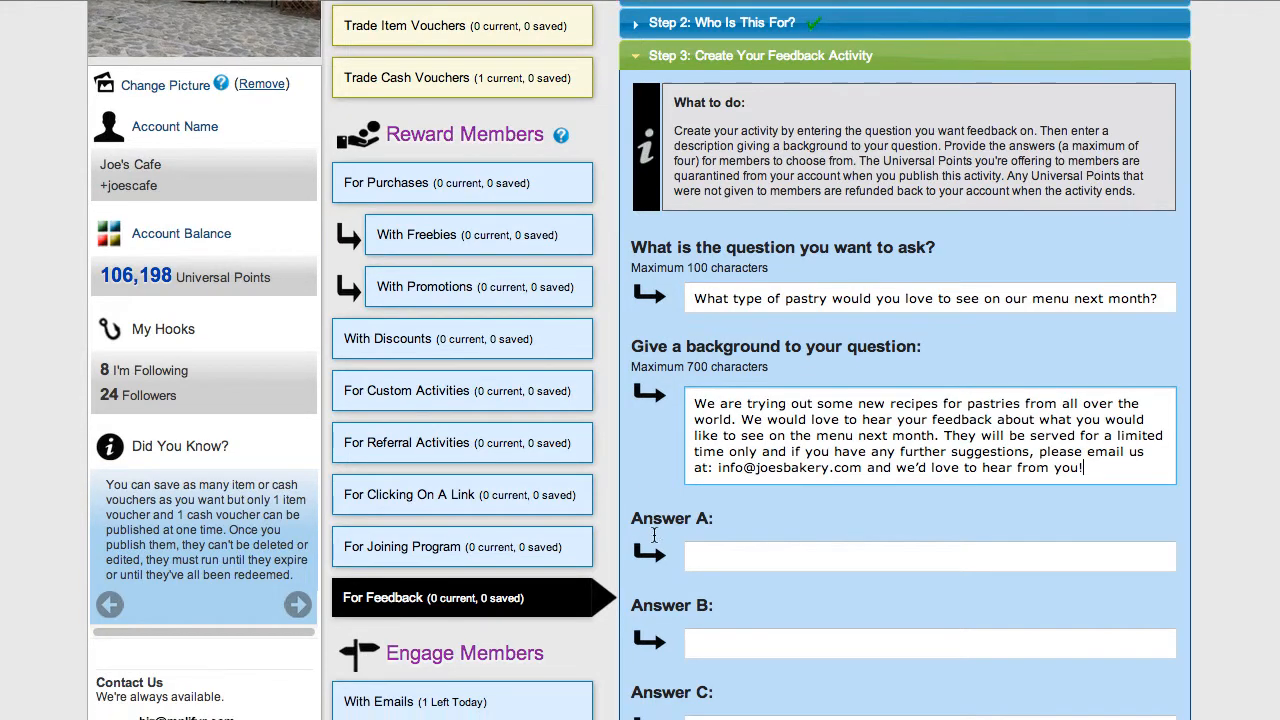
pyautogui.scroll(-2, 655, 538)
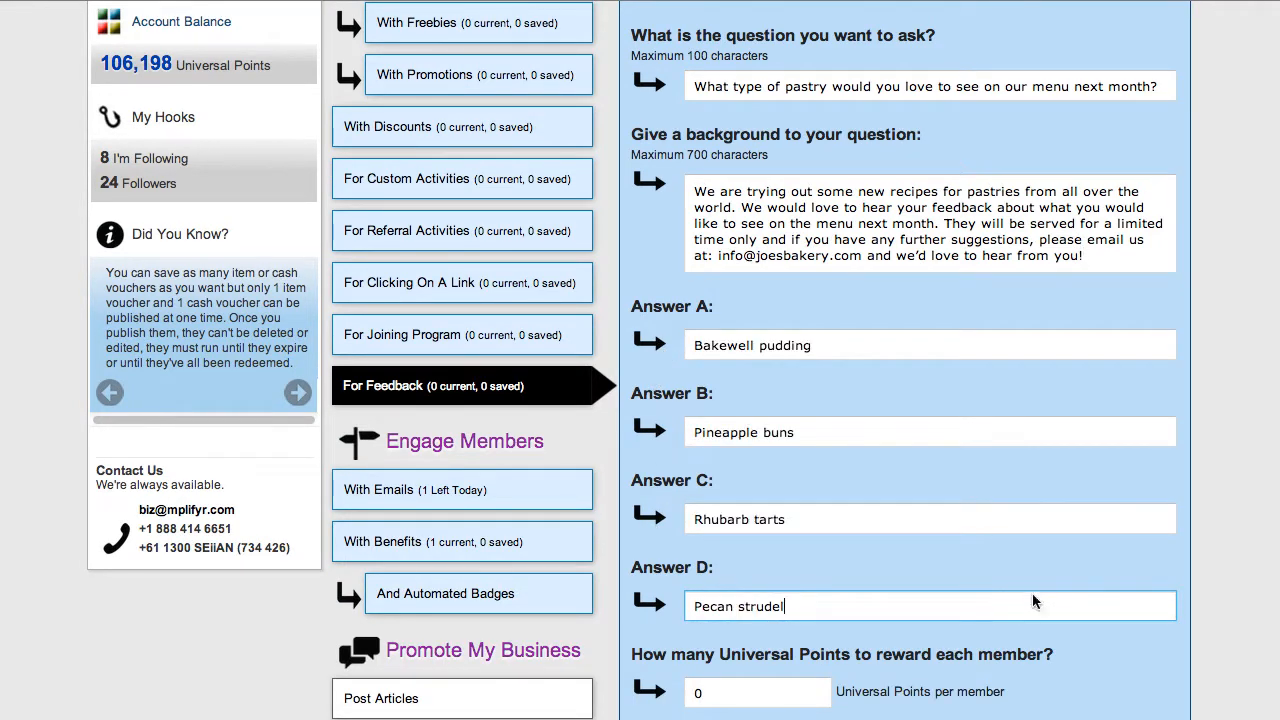
pyautogui.scroll(-7, 1035, 600)
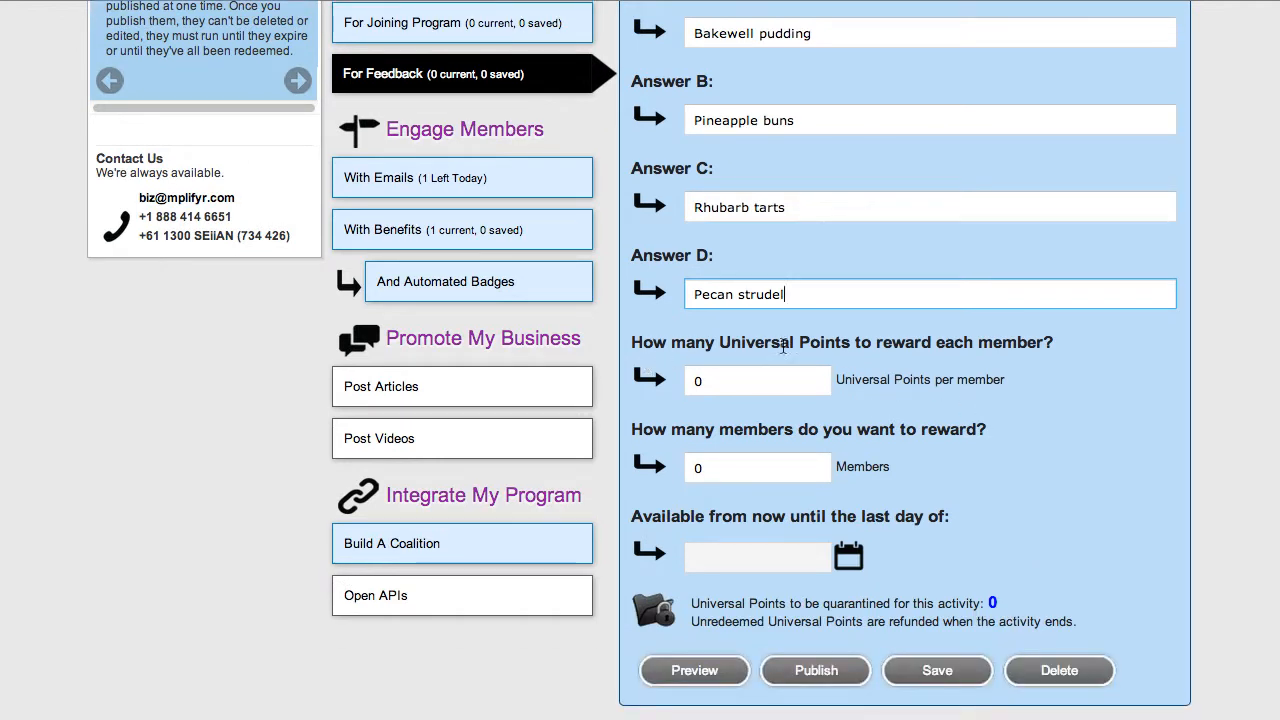
# Step: Set the reward to 5 Universal Points per member for 10 members, available until the last day of March 2013
pyautogui.doubleClick(707, 382)
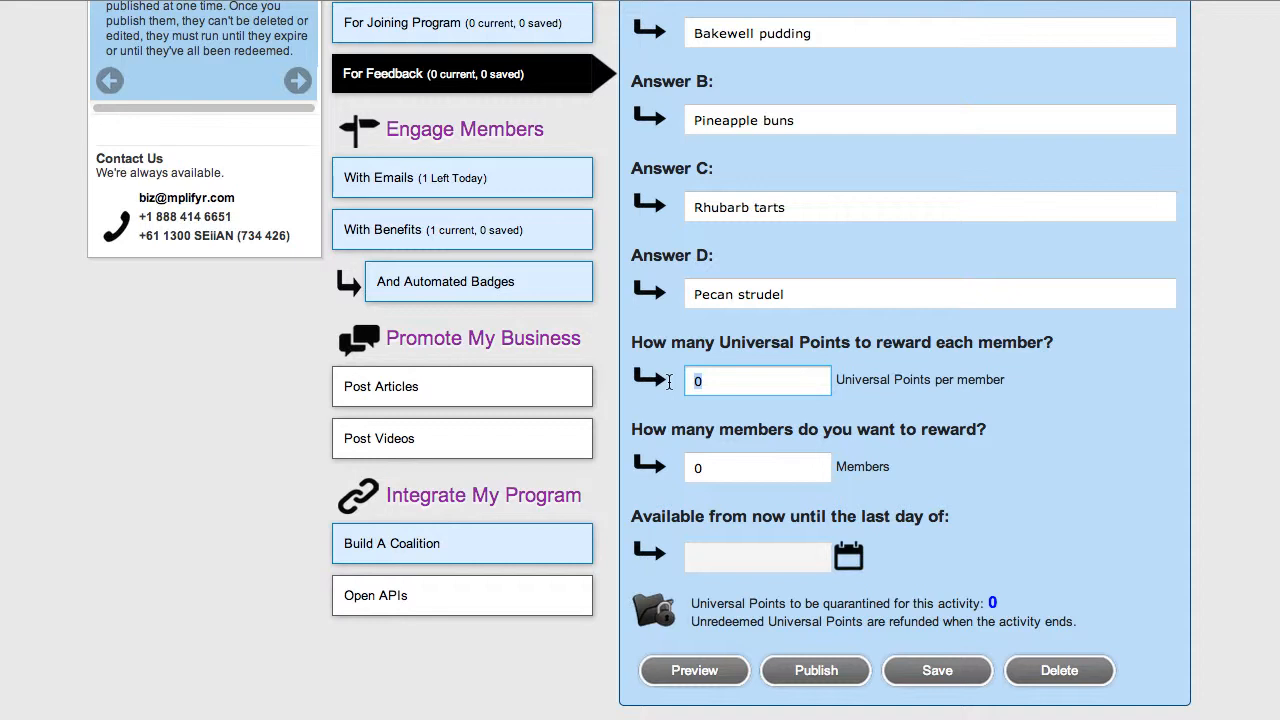
pyautogui.write('5')
pyautogui.click(702, 470)
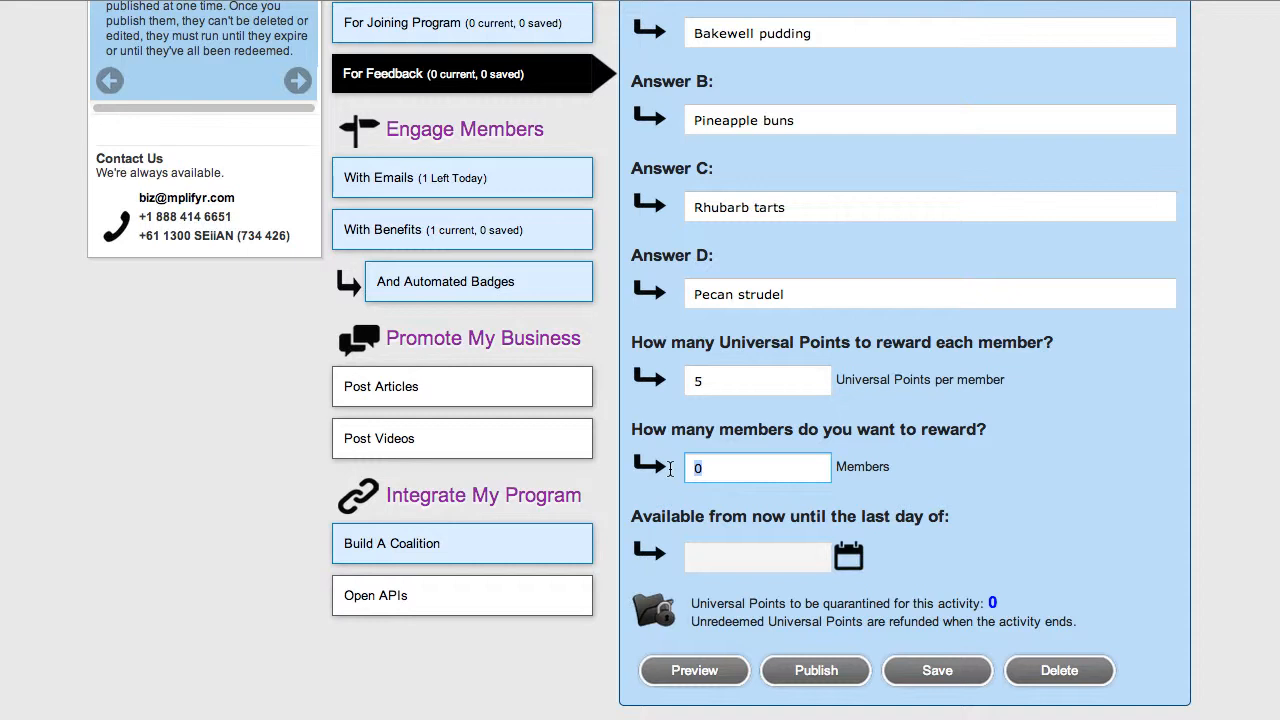
pyautogui.write('10')
pyautogui.click(918, 474)
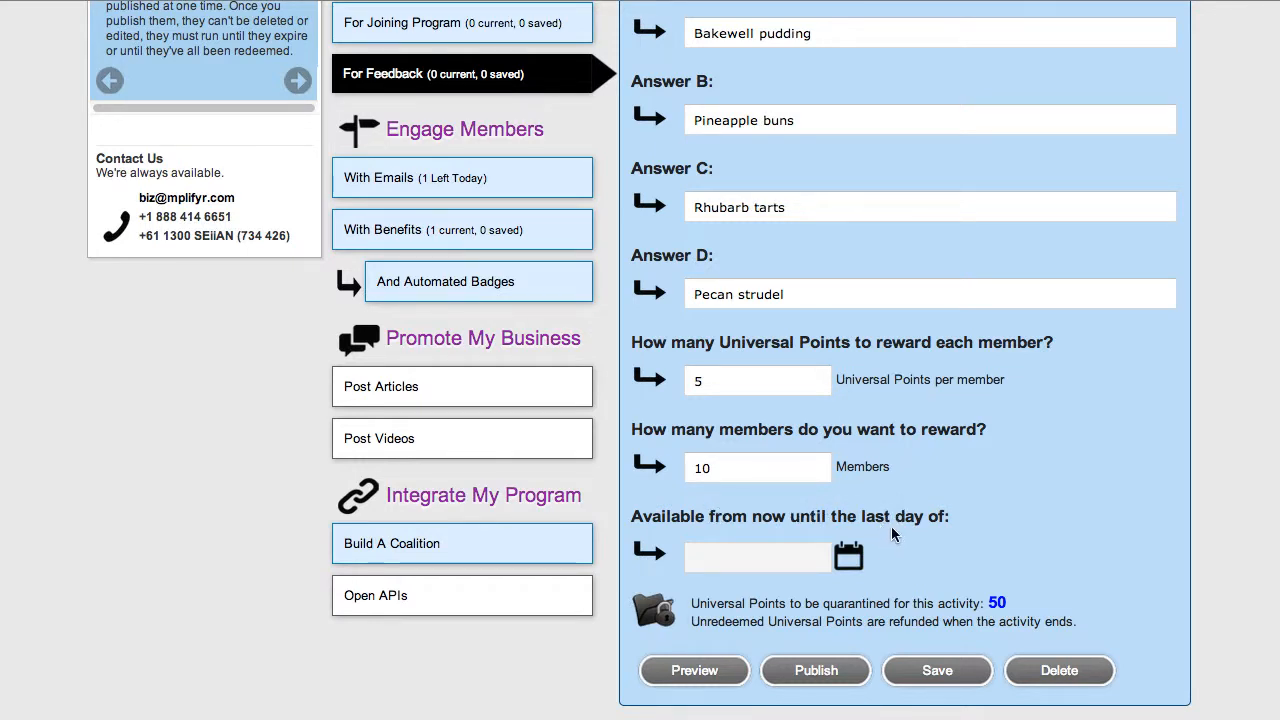
pyautogui.click(741, 562)
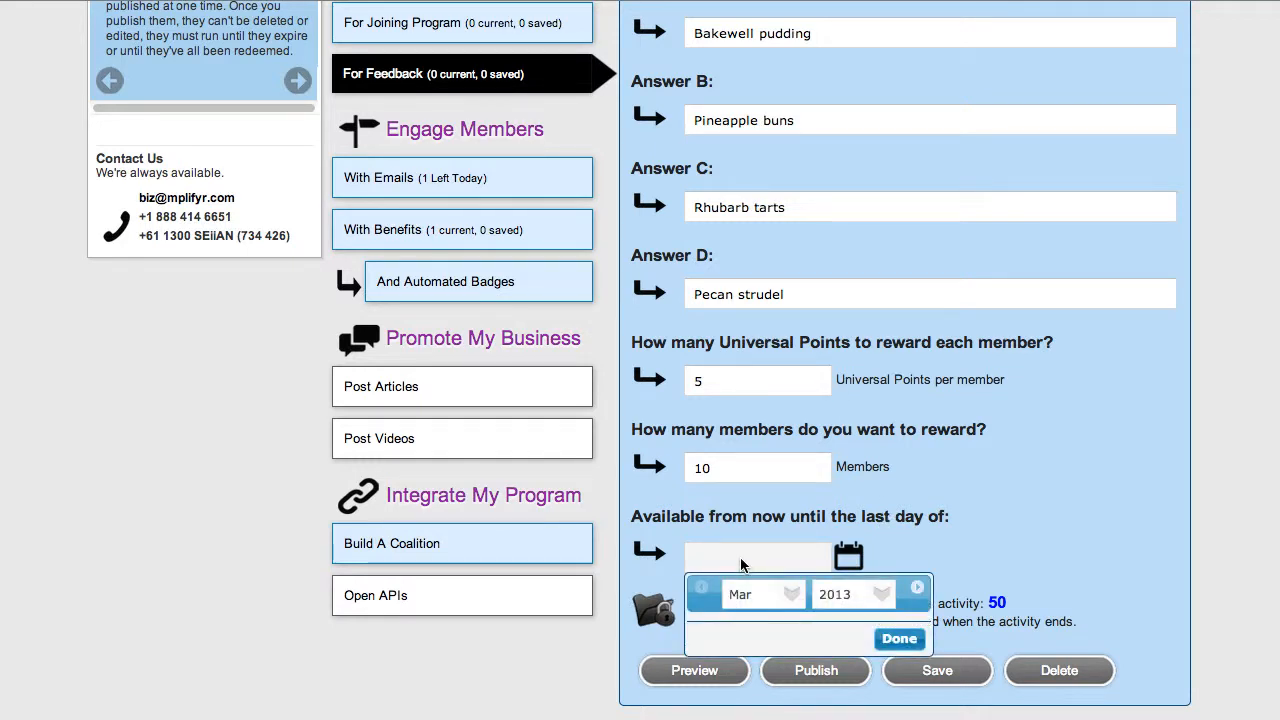
pyautogui.click(911, 639)
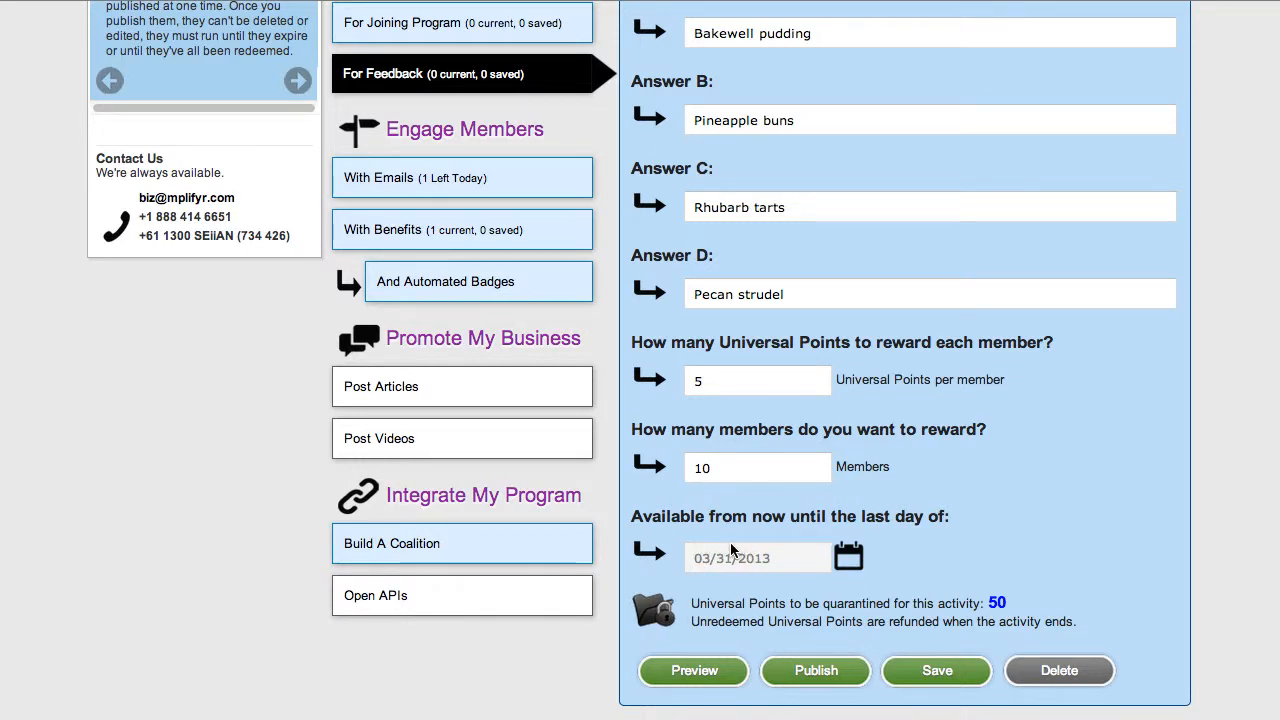
# Step: Preview how the feedback activity looks to members, check its question and answer choices, and close the preview
pyautogui.scroll(1, 730, 543)
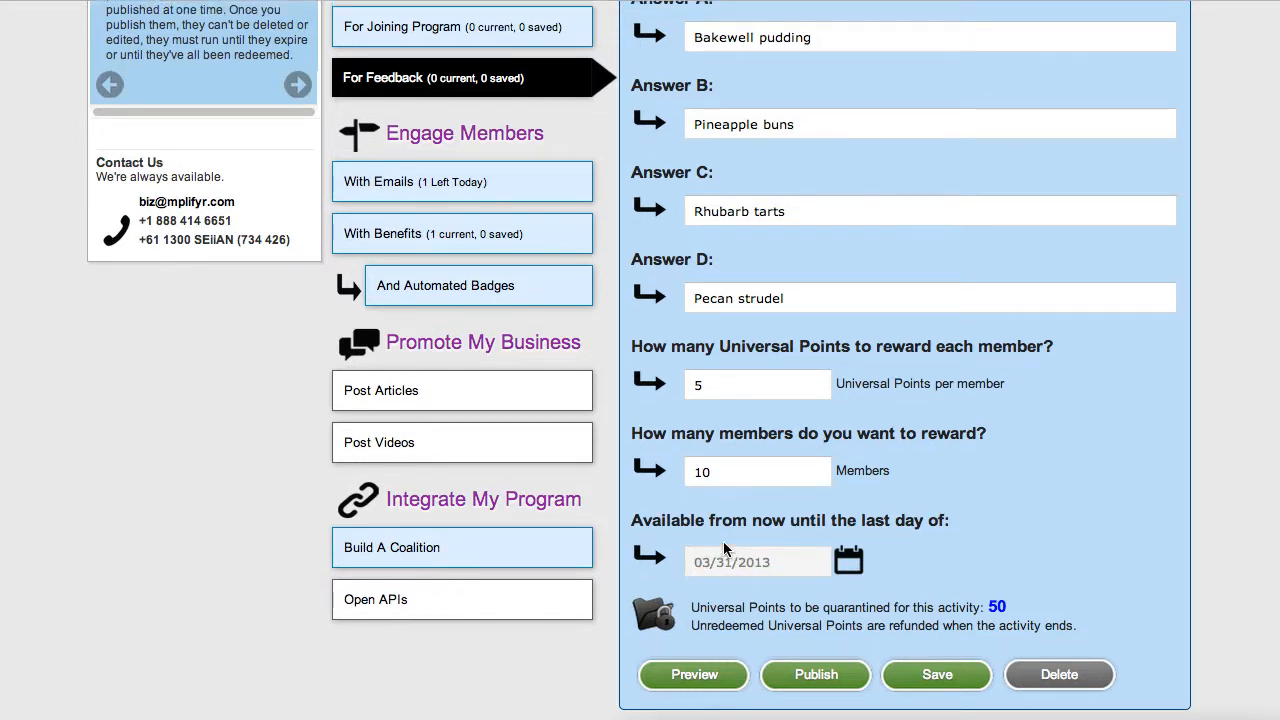
pyautogui.click(690, 676)
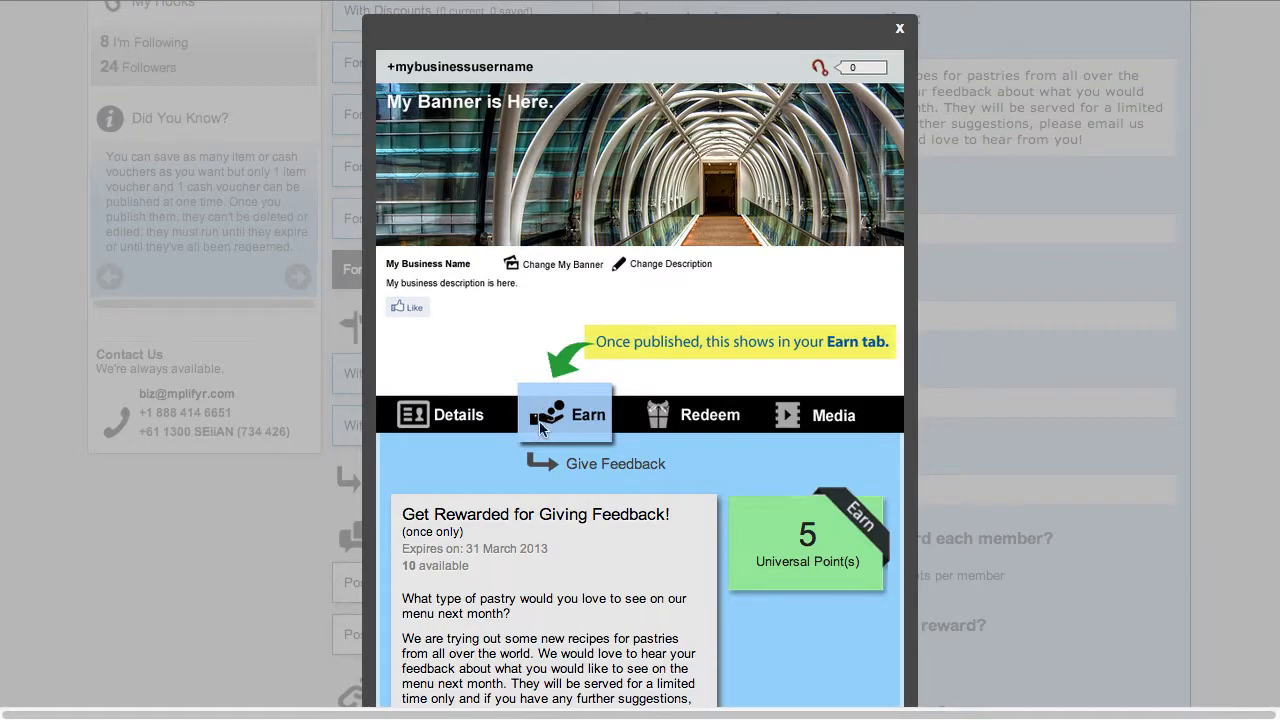
pyautogui.scroll(-3, 511, 507)
pyautogui.scroll(-3, 511, 510)
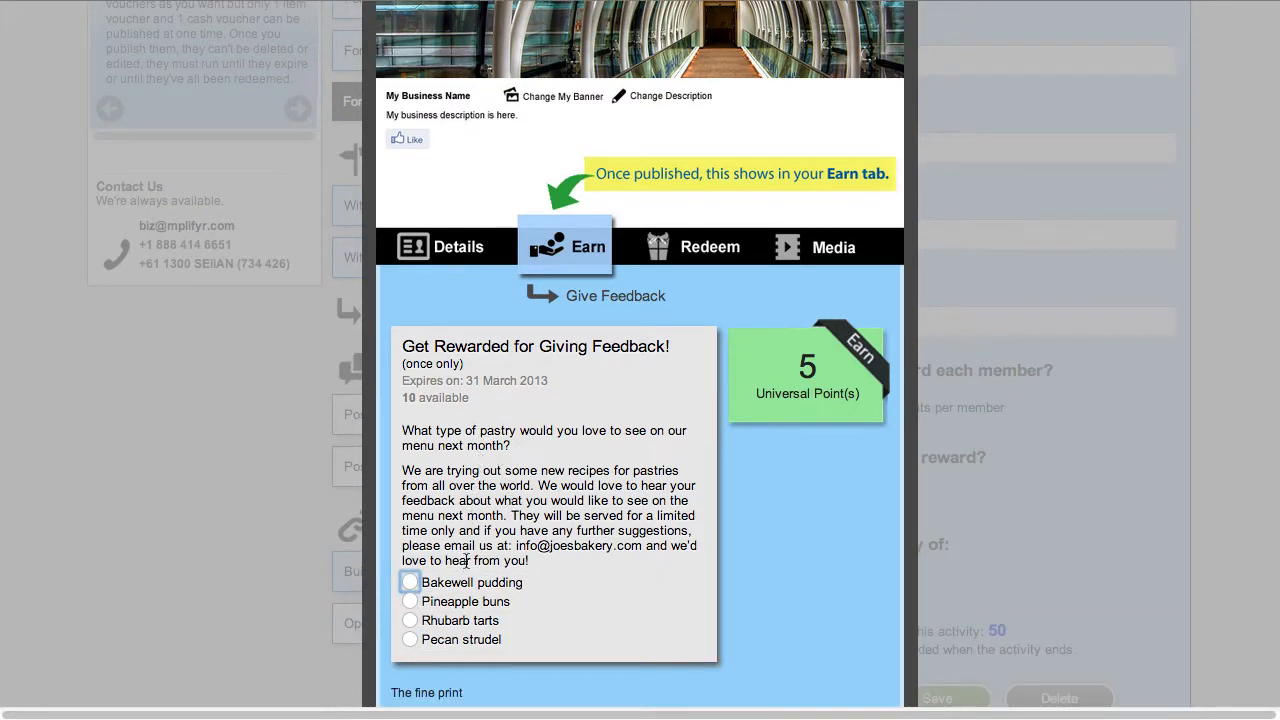
pyautogui.scroll(1, 615, 406)
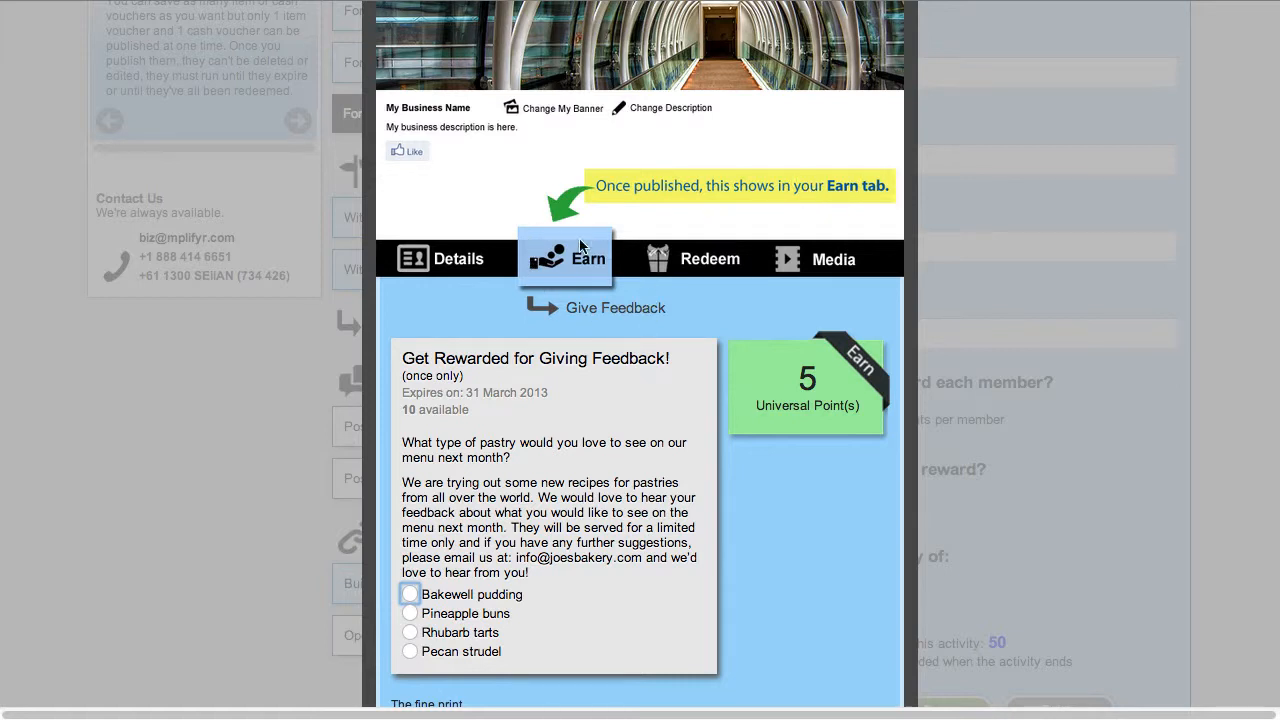
pyautogui.scroll(3, 896, 137)
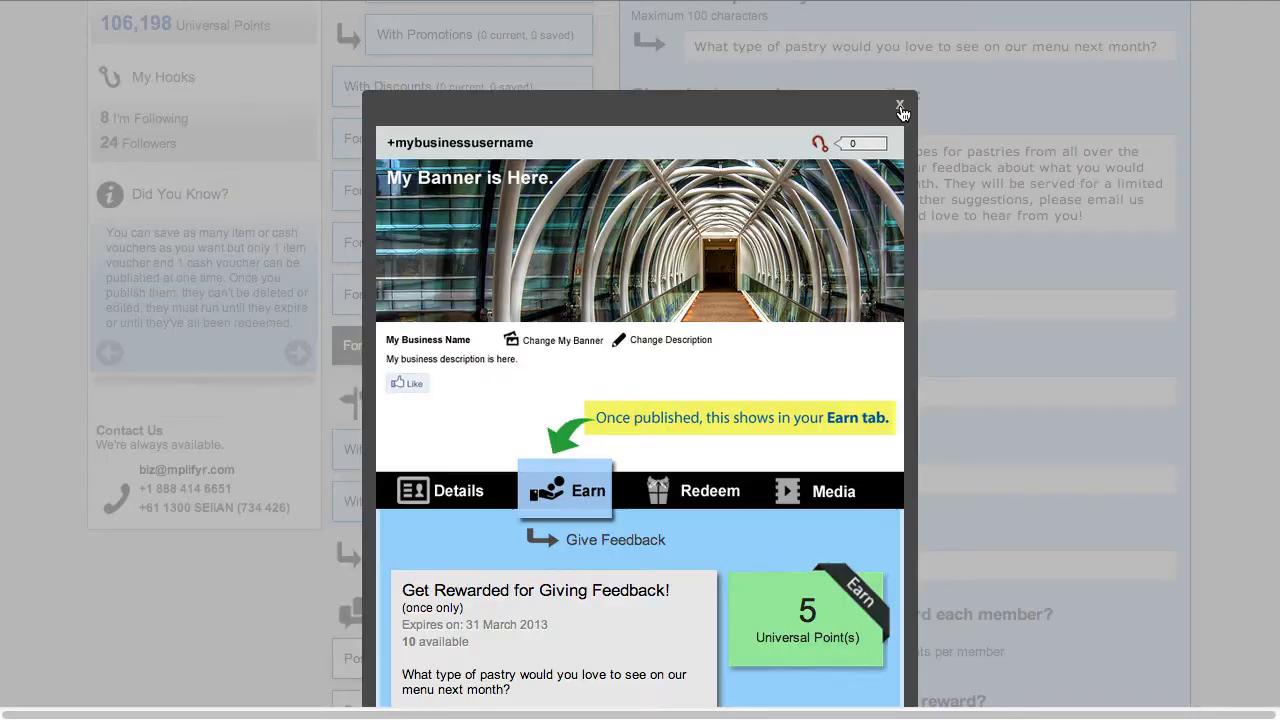
pyautogui.click(900, 110)
# Step: Review the completed feedback activity form and publish the activity
pyautogui.scroll(-3, 943, 677)
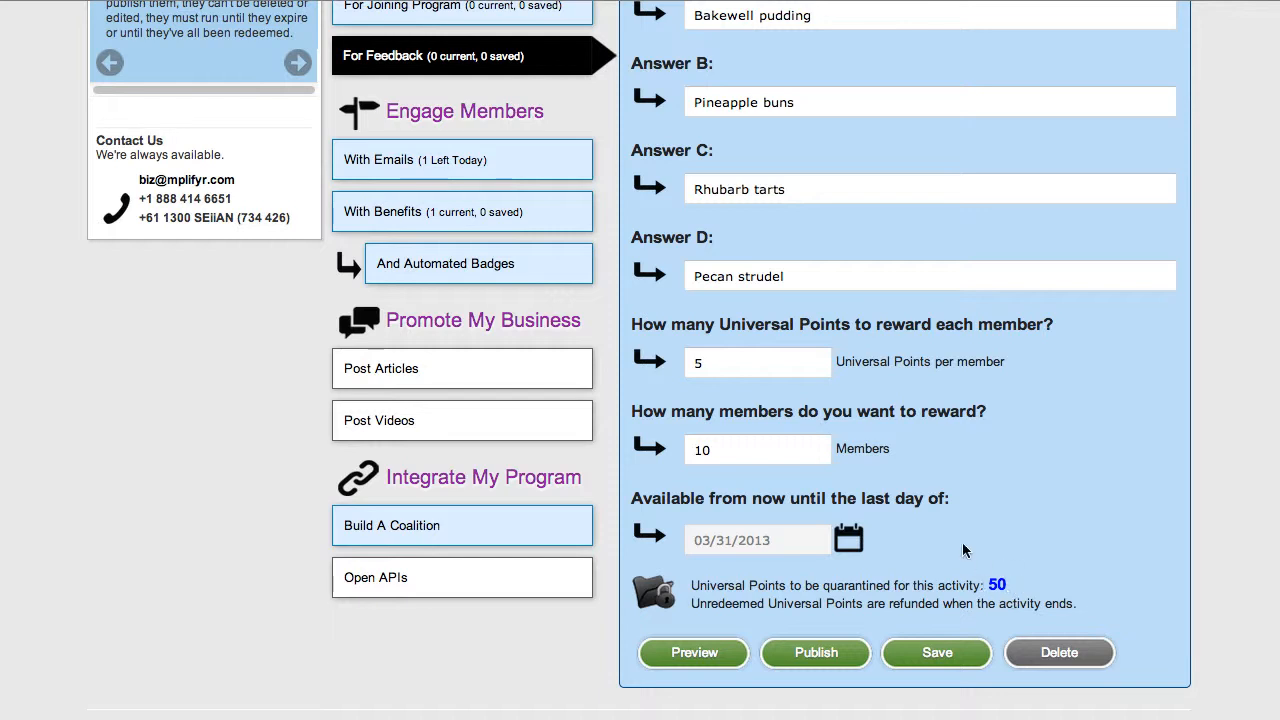
pyautogui.click(707, 355)
pyautogui.scroll(5, 634, 204)
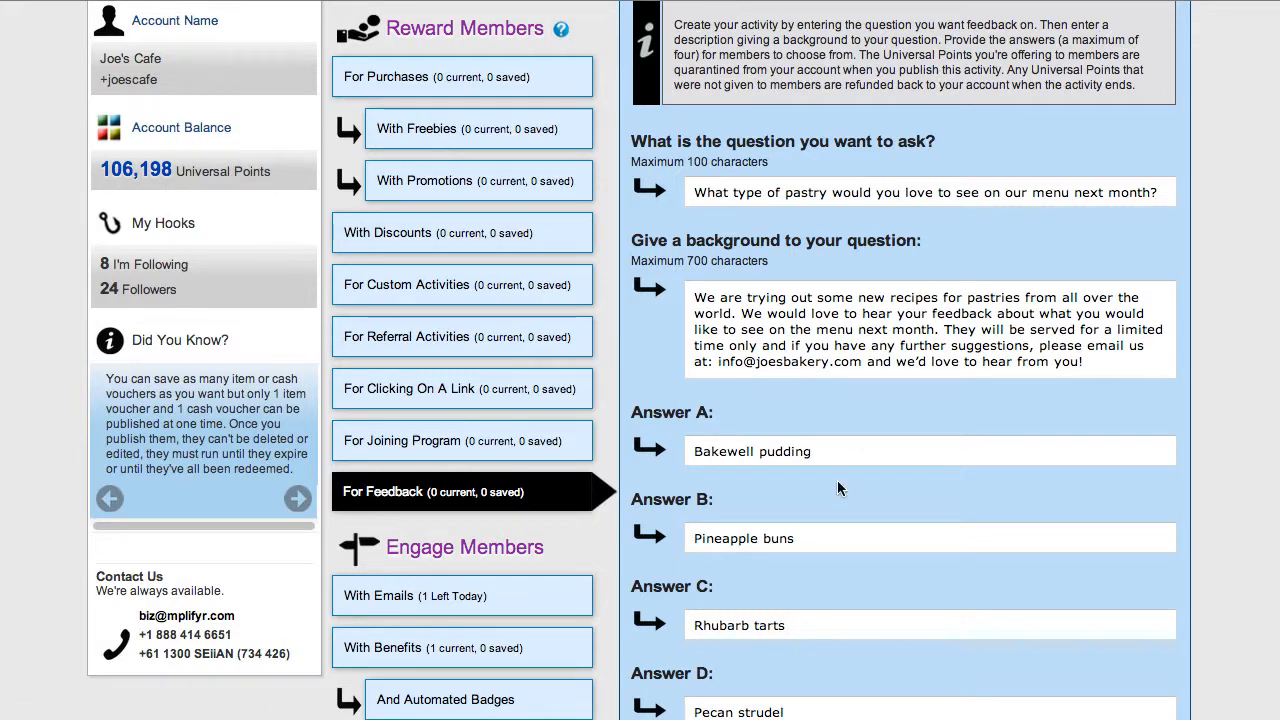
pyautogui.scroll(-5, 890, 540)
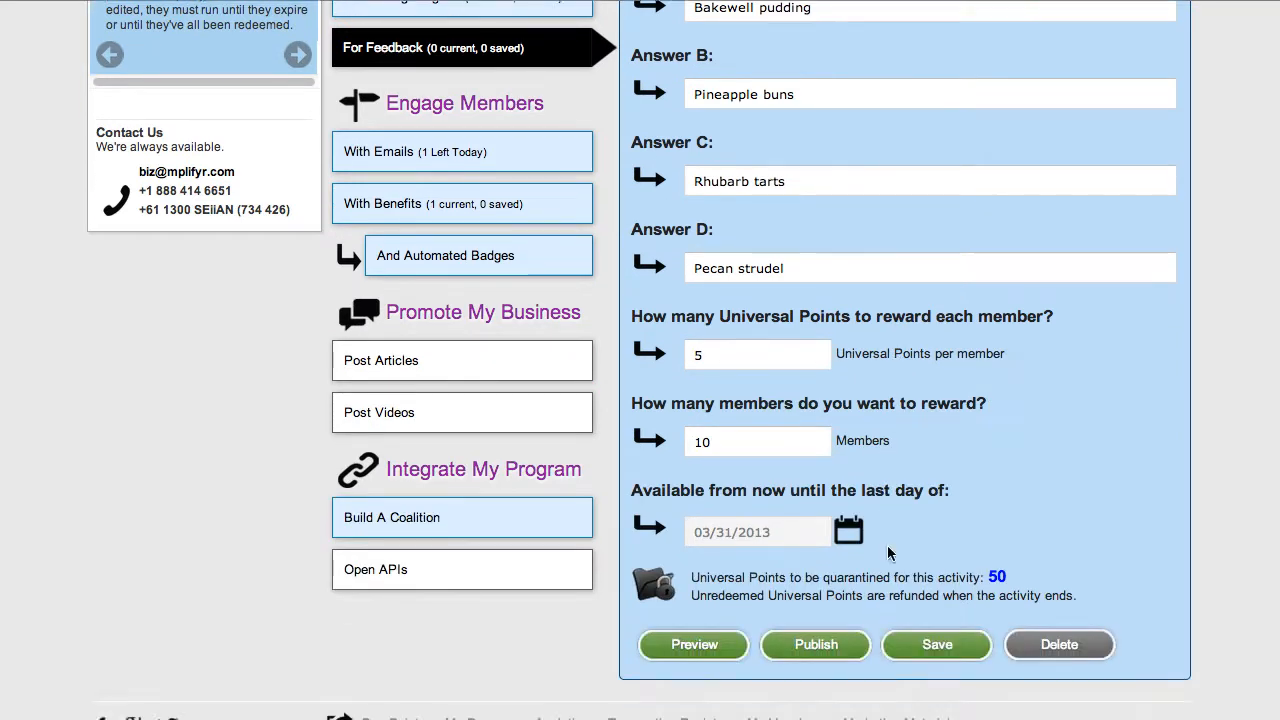
pyautogui.scroll(-1, 888, 553)
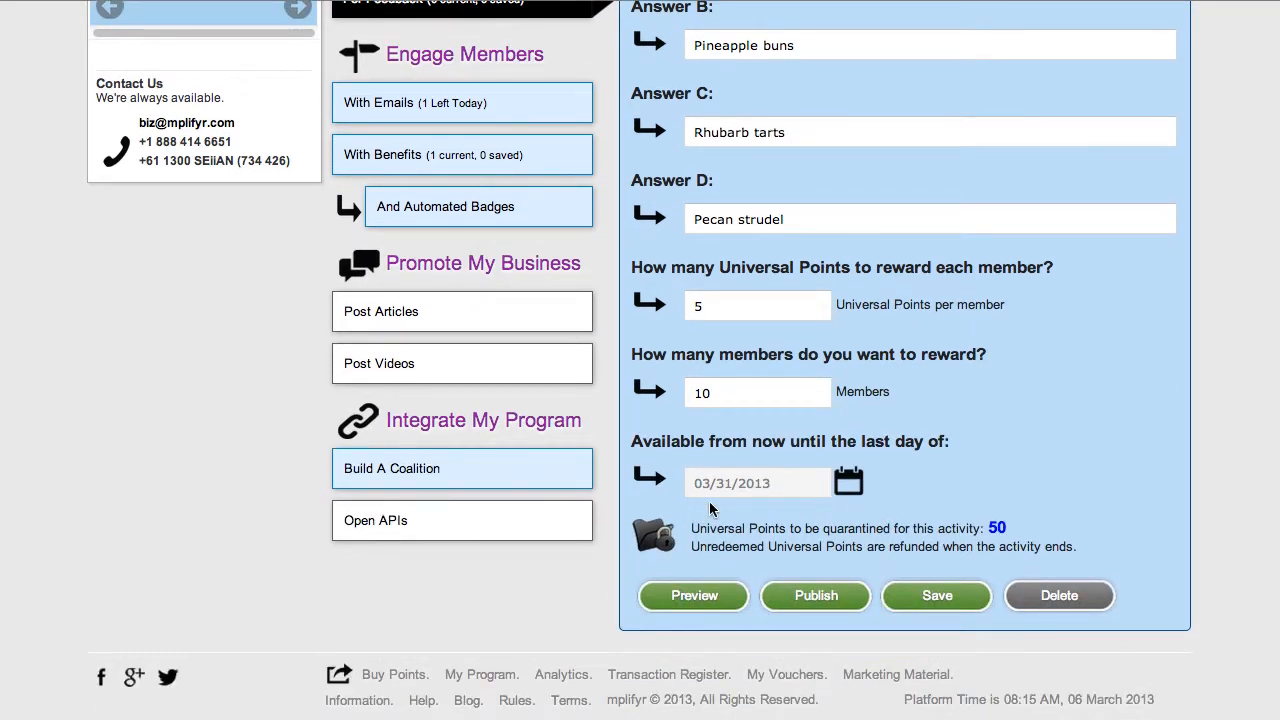
pyautogui.click(809, 594)
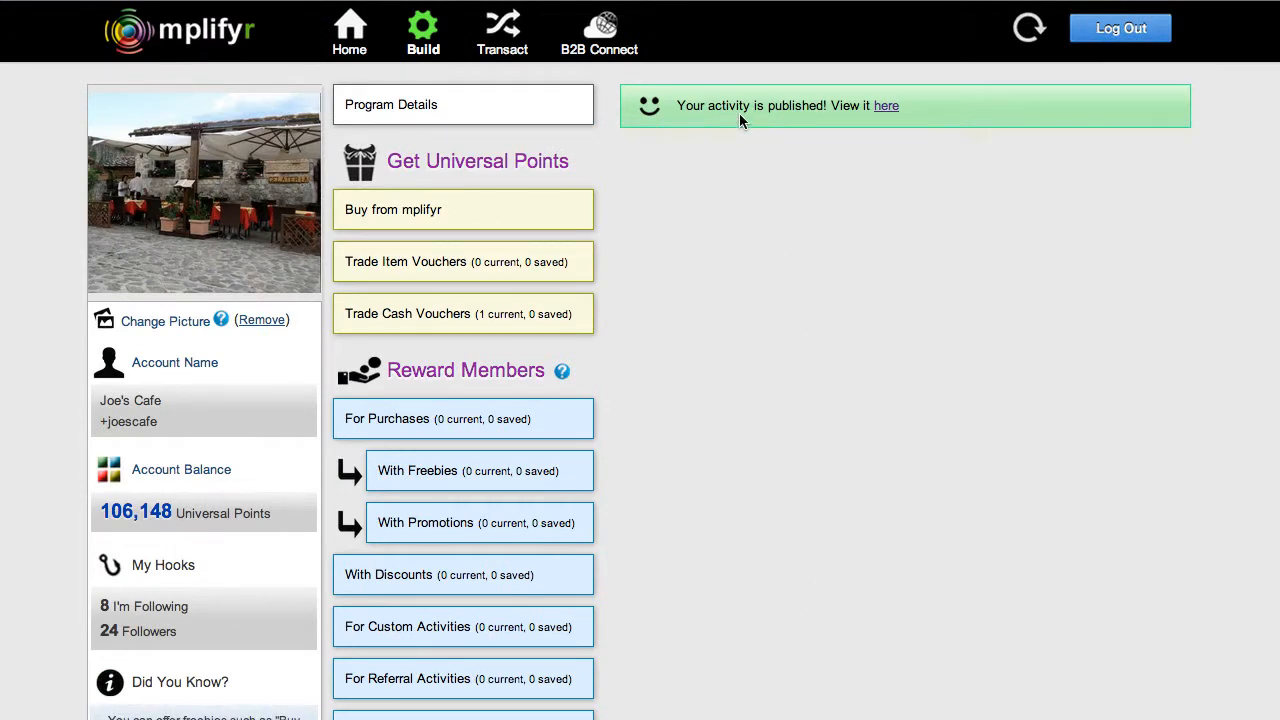
# Step: View the published Give Feedback activity among the earning activities on the business's own program page
pyautogui.click(888, 107)
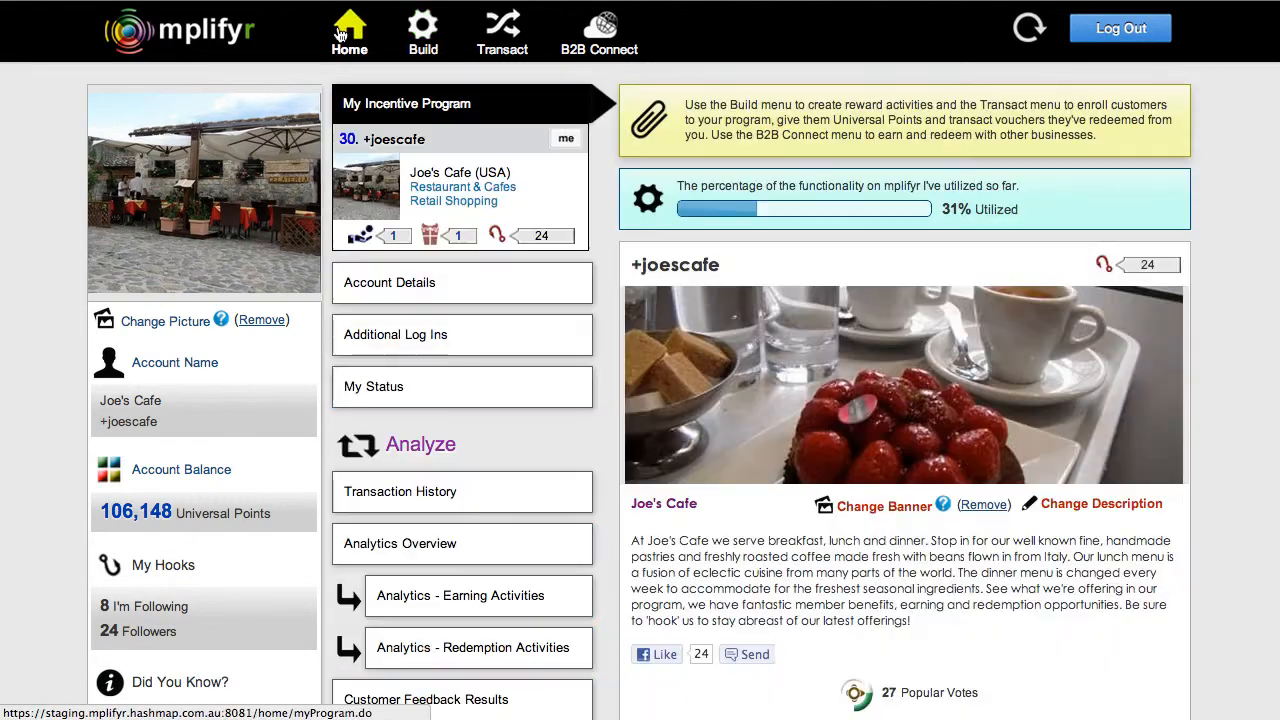
pyautogui.scroll(-2, 1154, 462)
pyautogui.scroll(-5, 1191, 464)
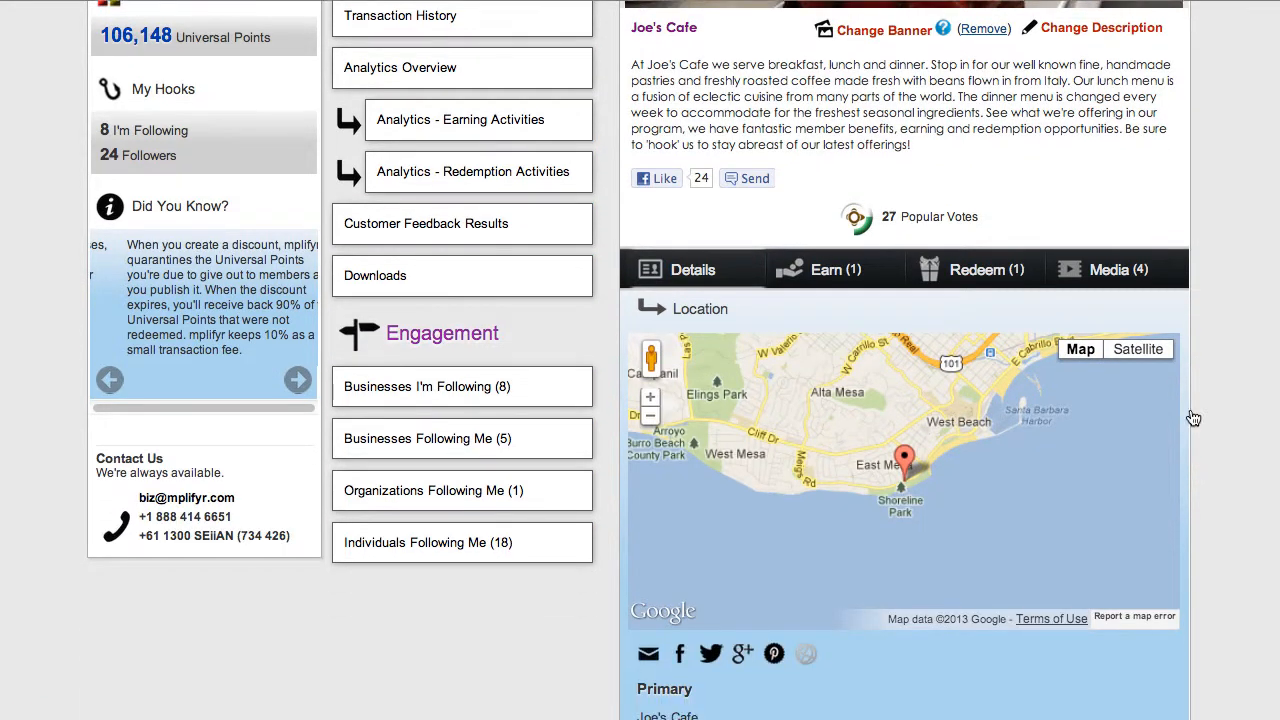
pyautogui.moveTo(823, 270)
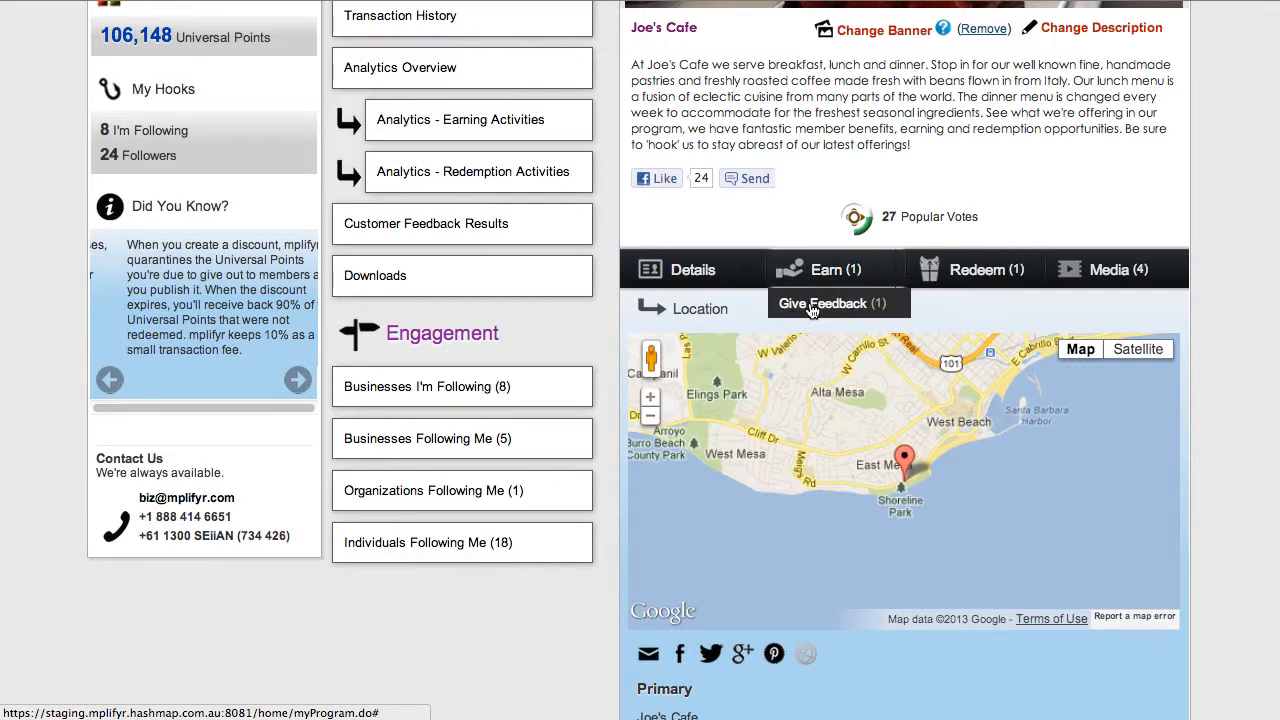
pyautogui.click(812, 306)
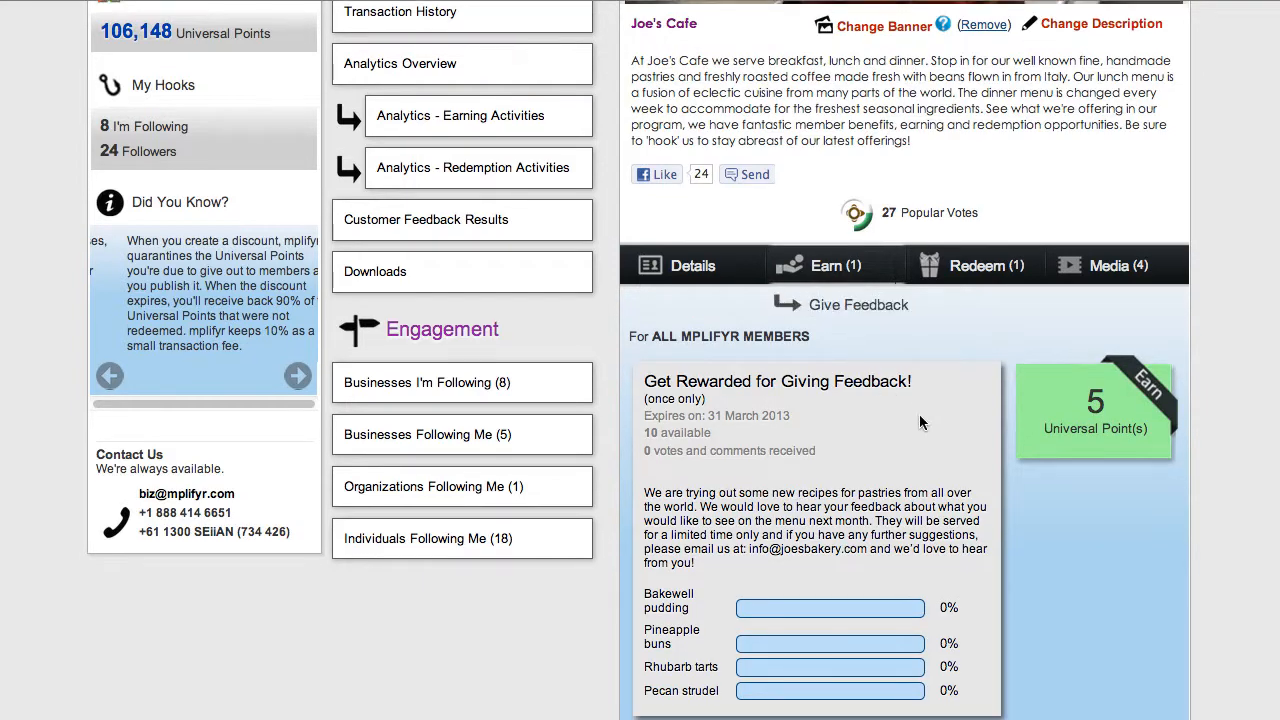
pyautogui.scroll(-1, 921, 422)
pyautogui.scroll(-1, 921, 422)
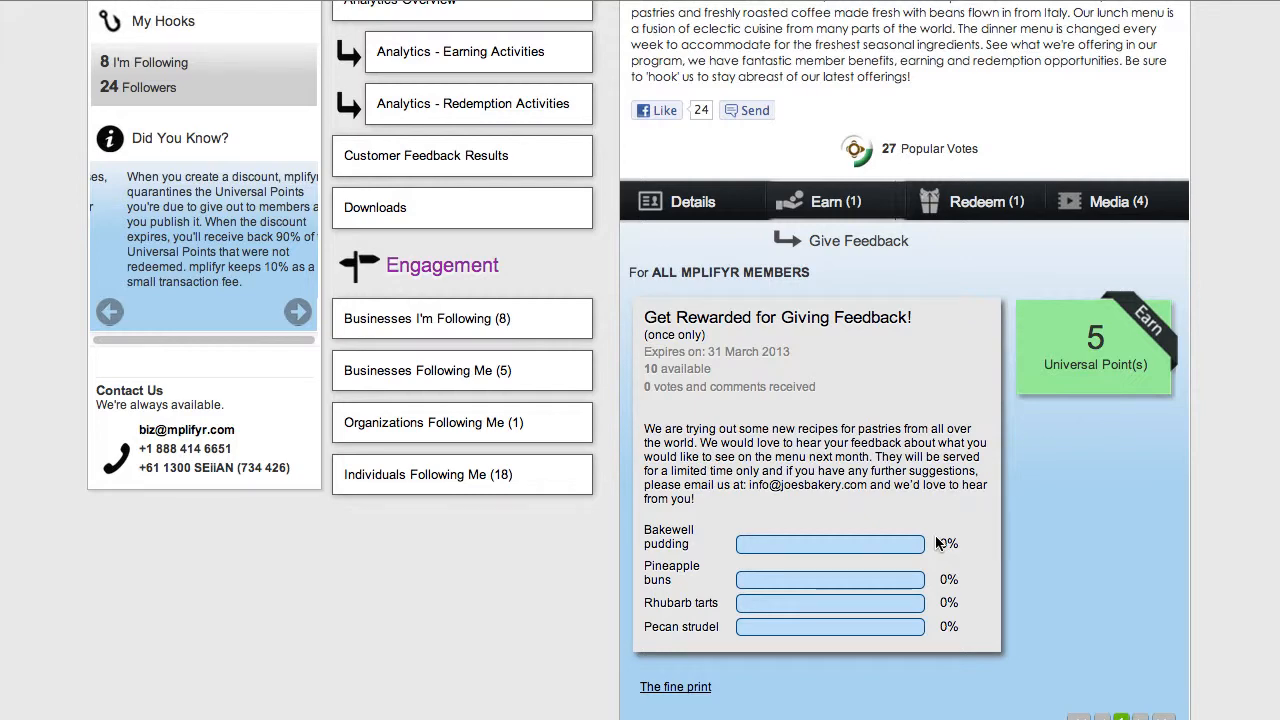
# Step: Log out of the business account and, as an individual member, open the feedback earning activity on the +joescafe program page
pyautogui.scroll(6, 937, 543)
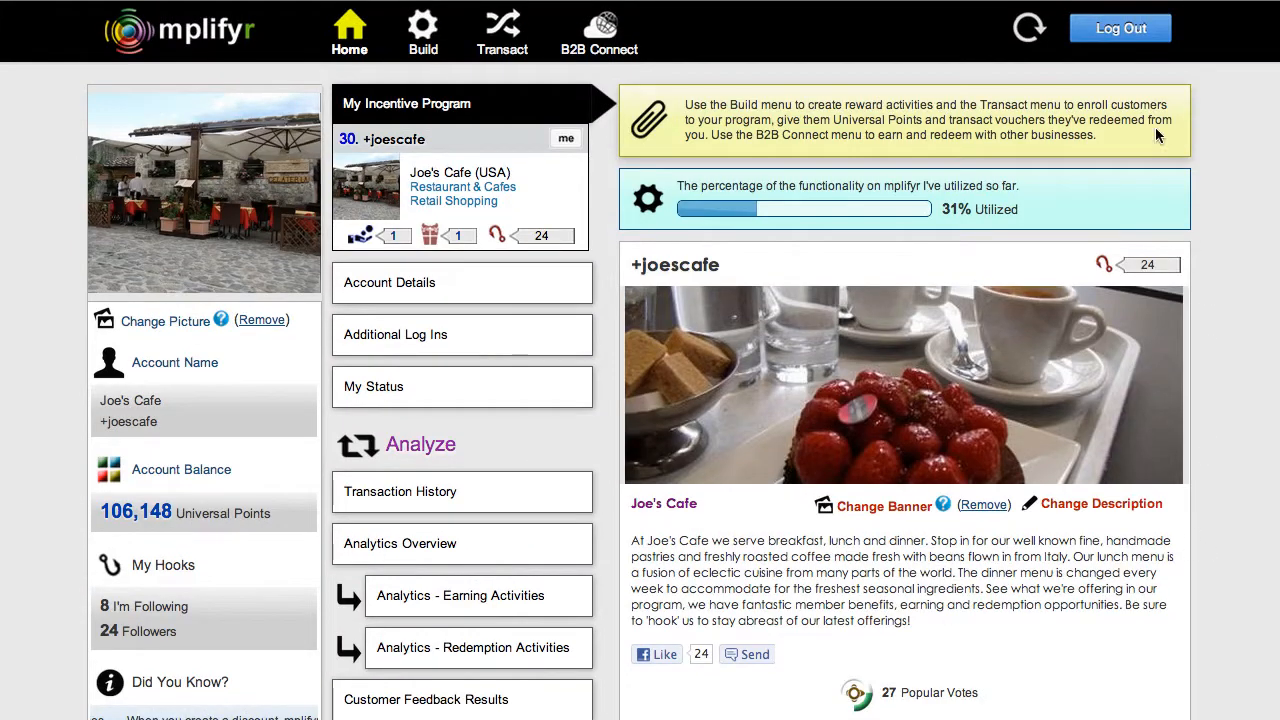
pyautogui.click(1106, 31)
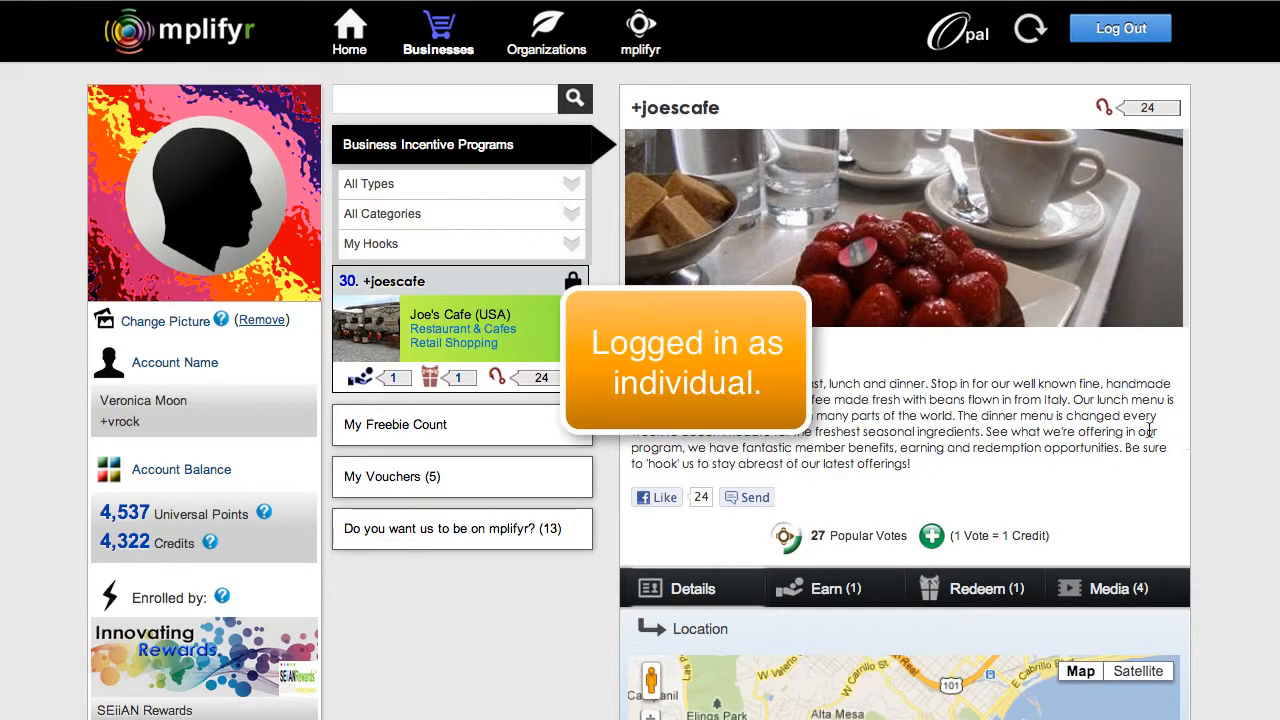
pyautogui.scroll(-5, 1211, 441)
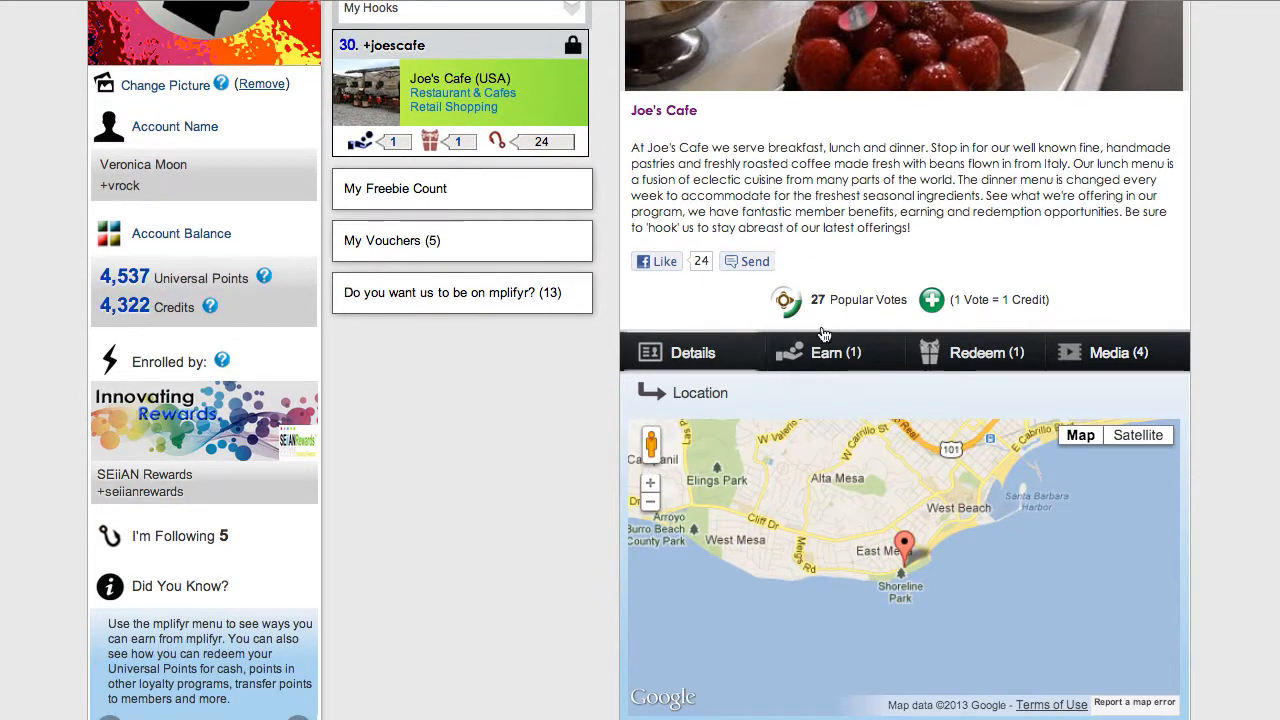
pyautogui.moveTo(822, 358)
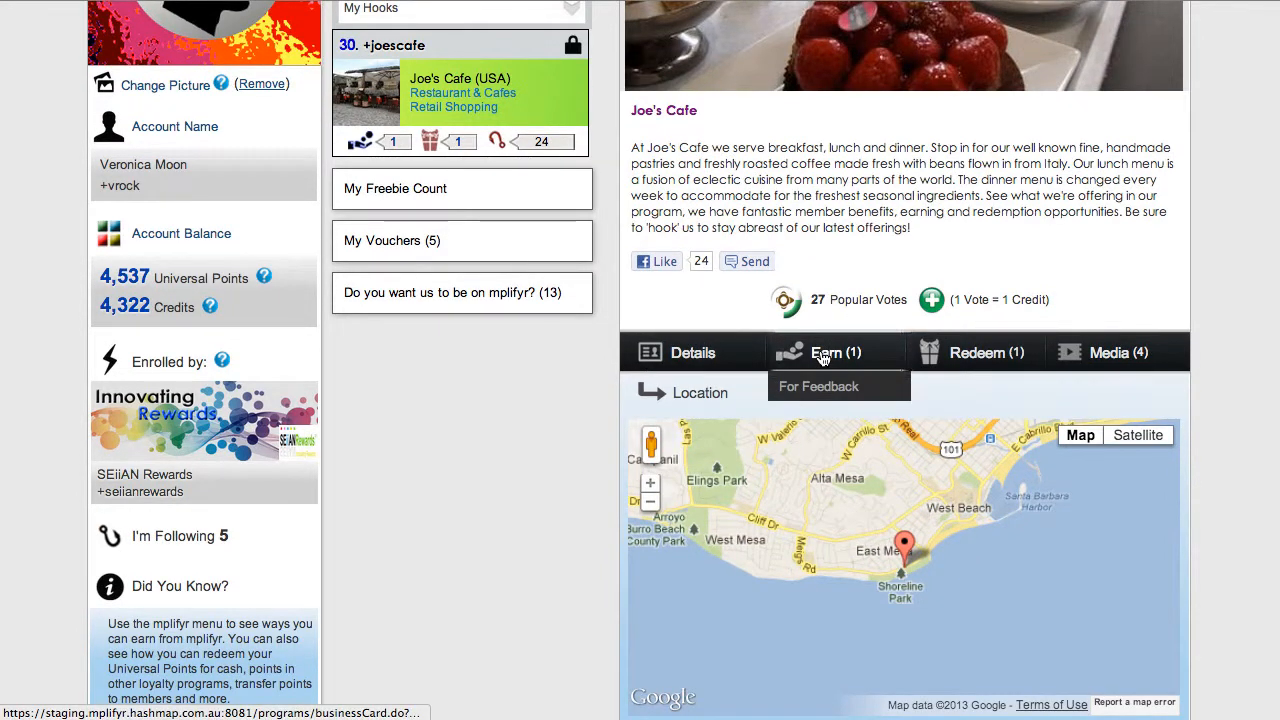
pyautogui.click(816, 388)
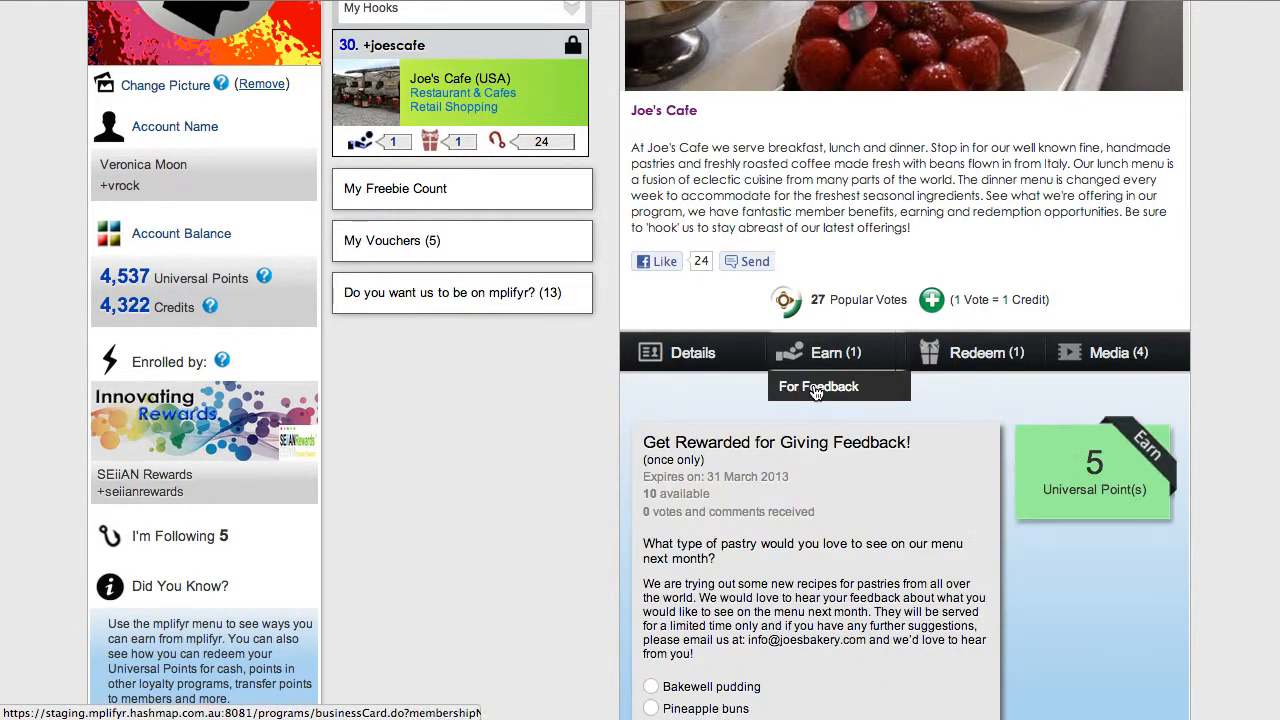
# Step: Vote for Bakewell pudding with the comment "This is my favorite, please add this to your menu!"
pyautogui.scroll(-4, 845, 500)
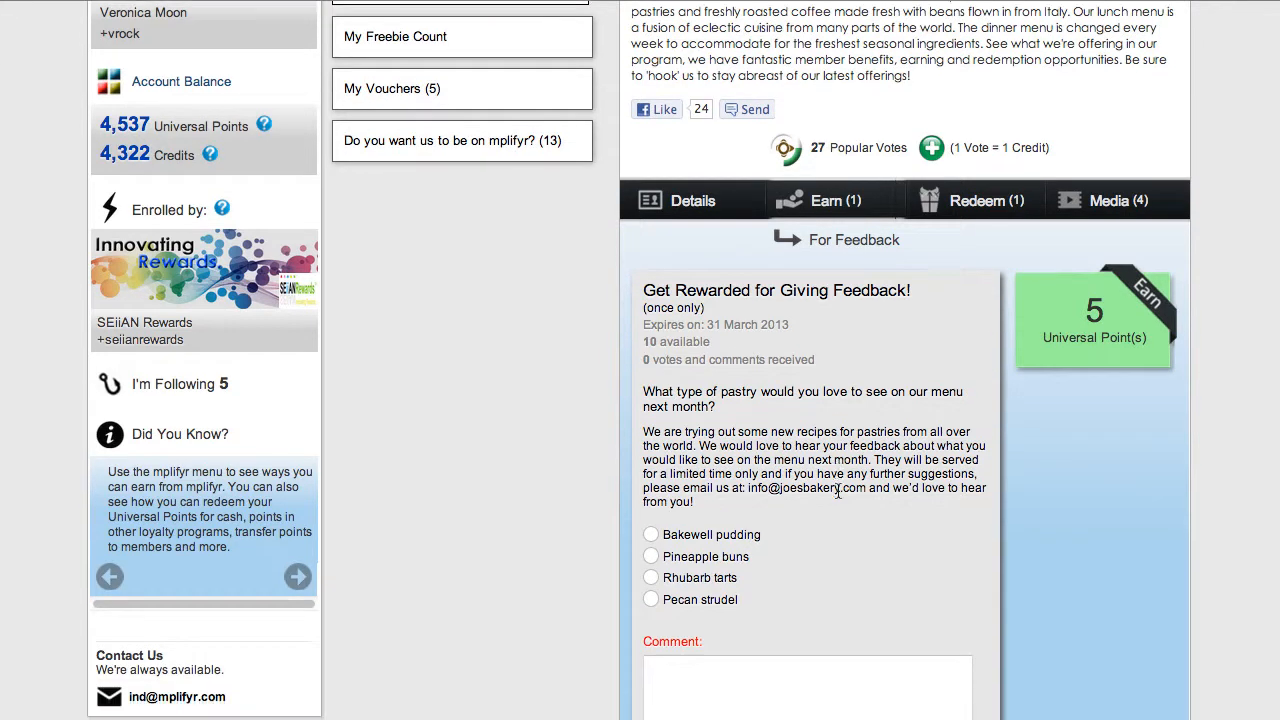
pyautogui.click(651, 537)
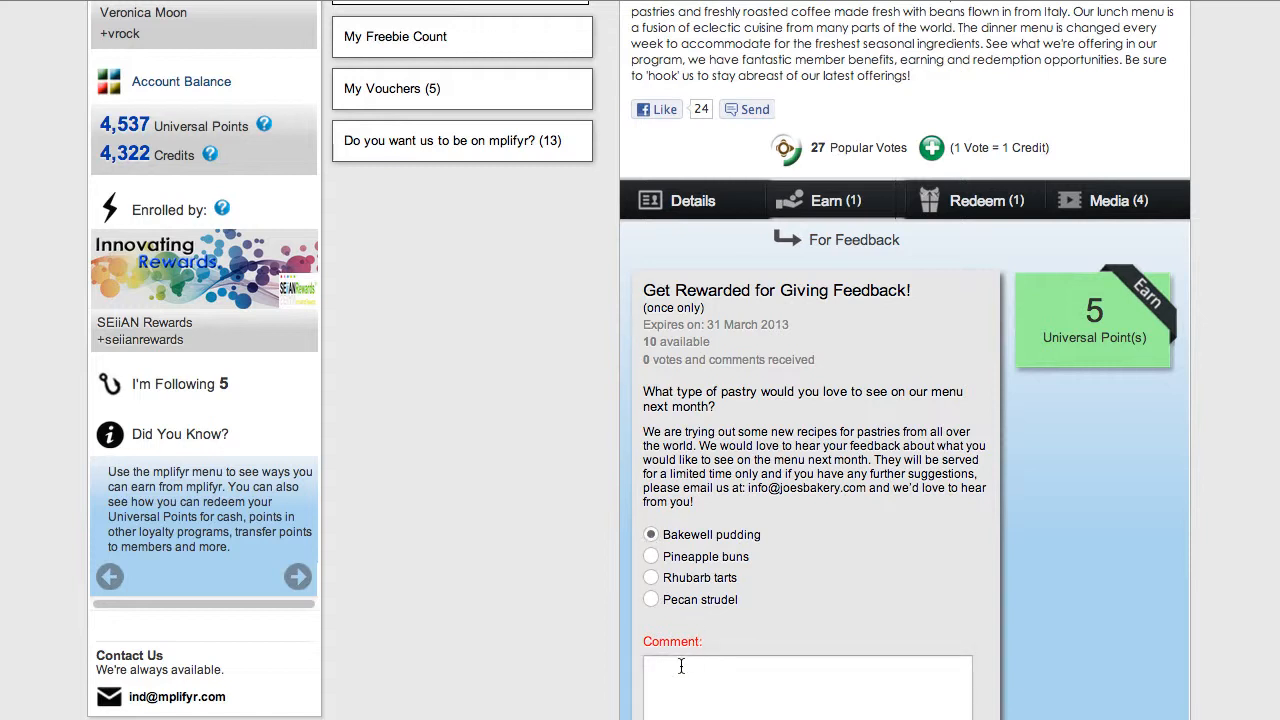
pyautogui.click(679, 669)
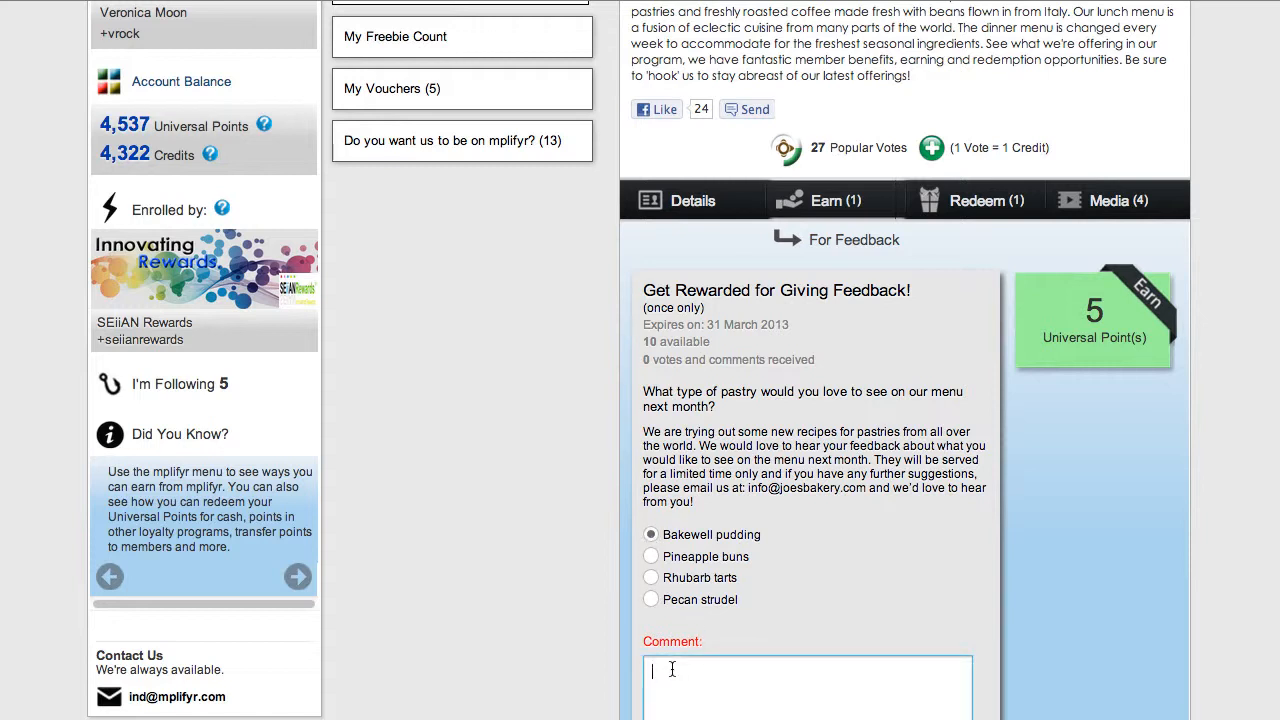
pyautogui.write('This is my favorite, please add this to your menu!')
pyautogui.scroll(-2, 816, 491)
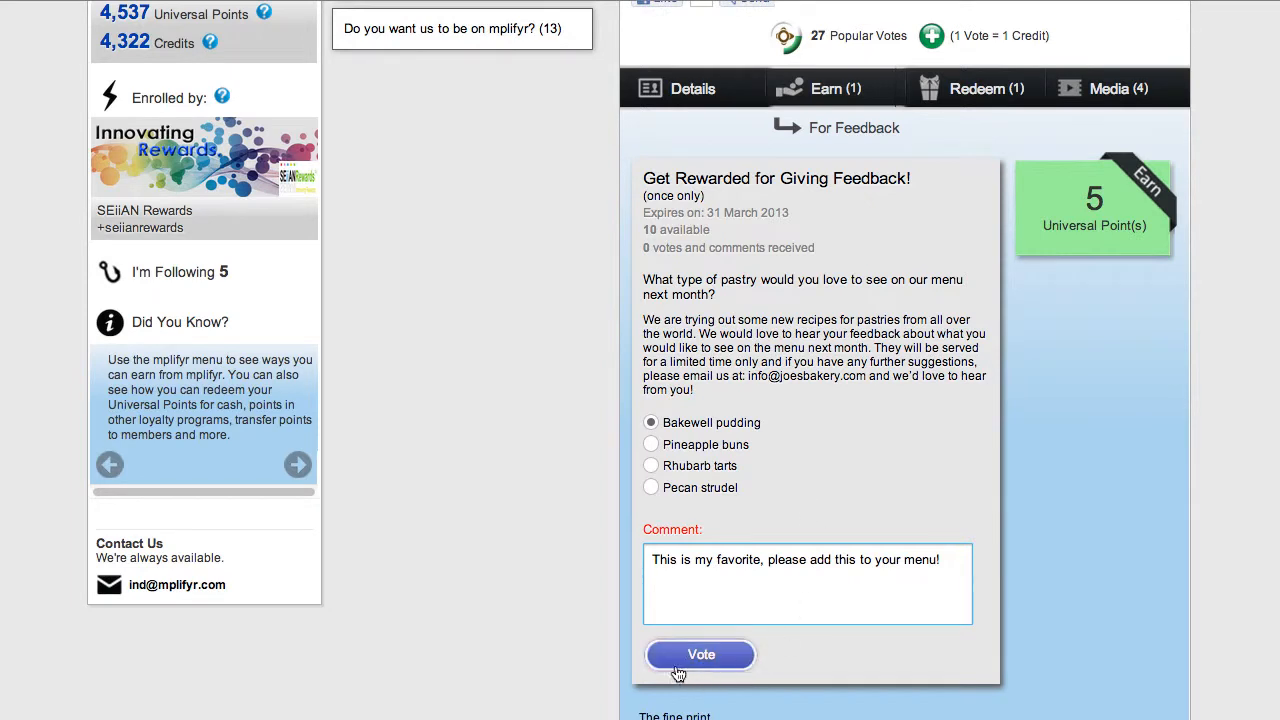
pyautogui.click(706, 662)
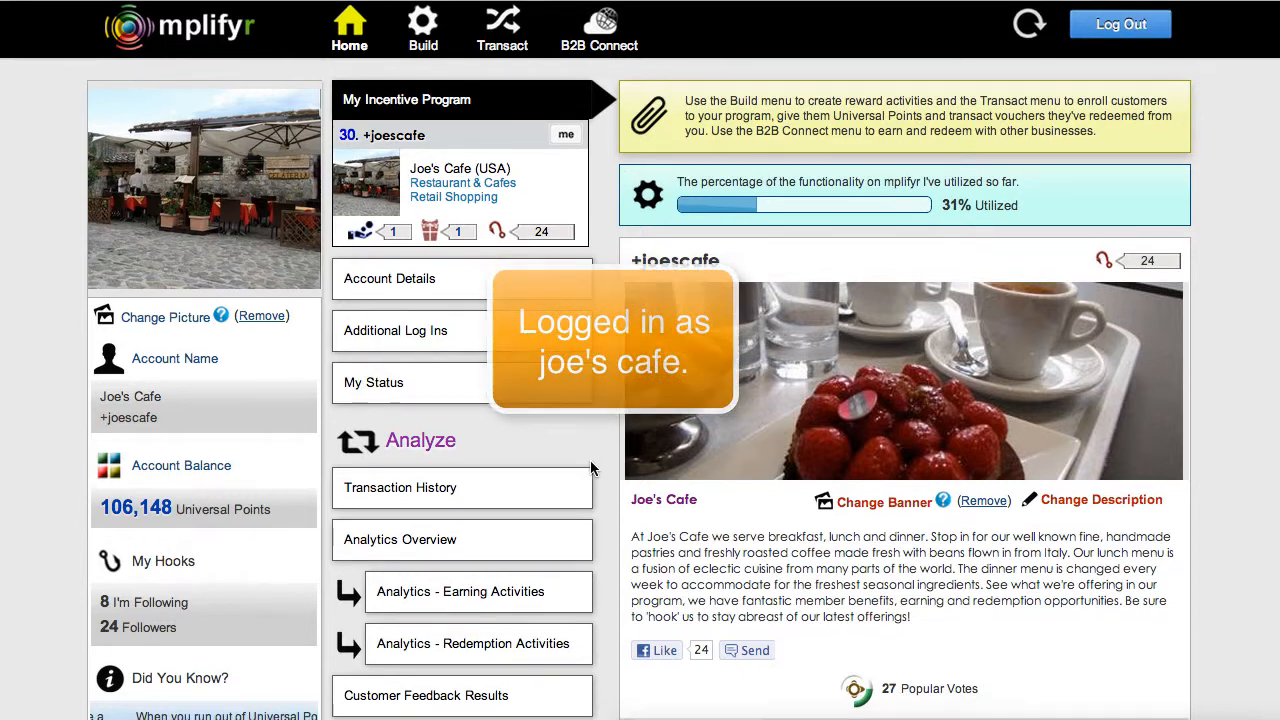
# Step: From the Joe's Cafe business account, view the customer feedback results for the pastry question
pyautogui.scroll(-2, 590, 460)
pyautogui.scroll(-2, 590, 467)
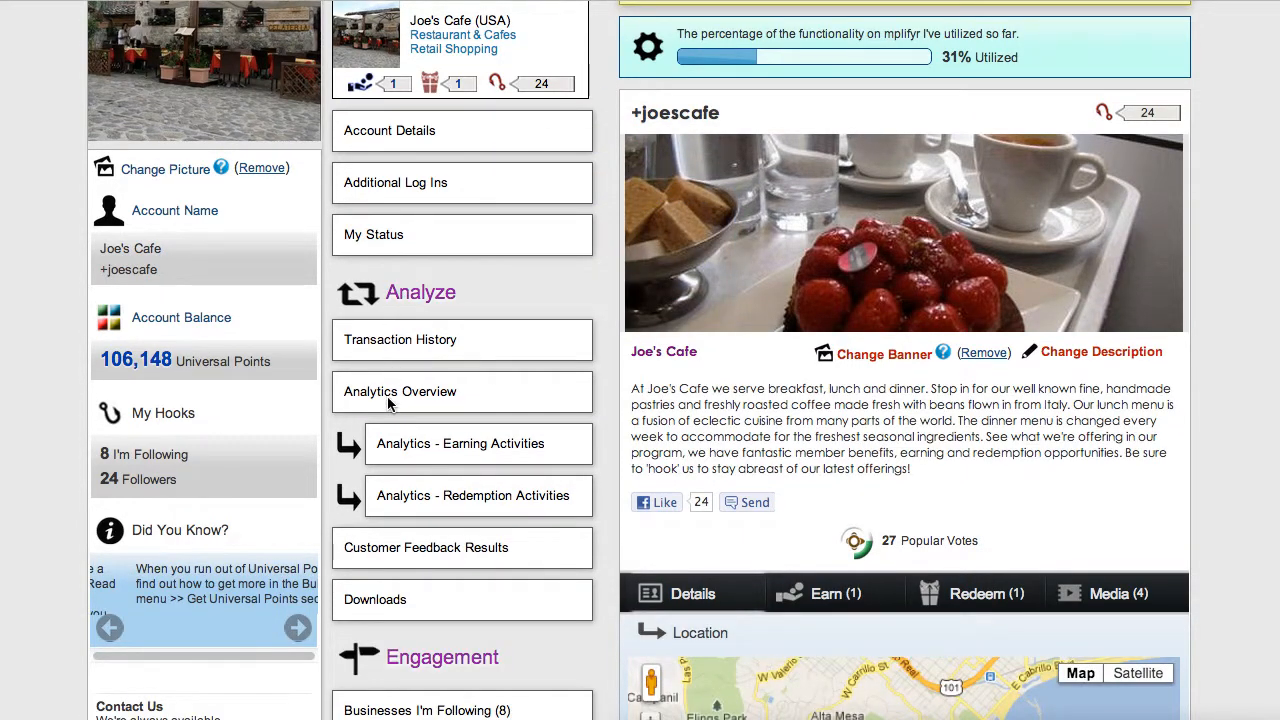
pyautogui.click(385, 557)
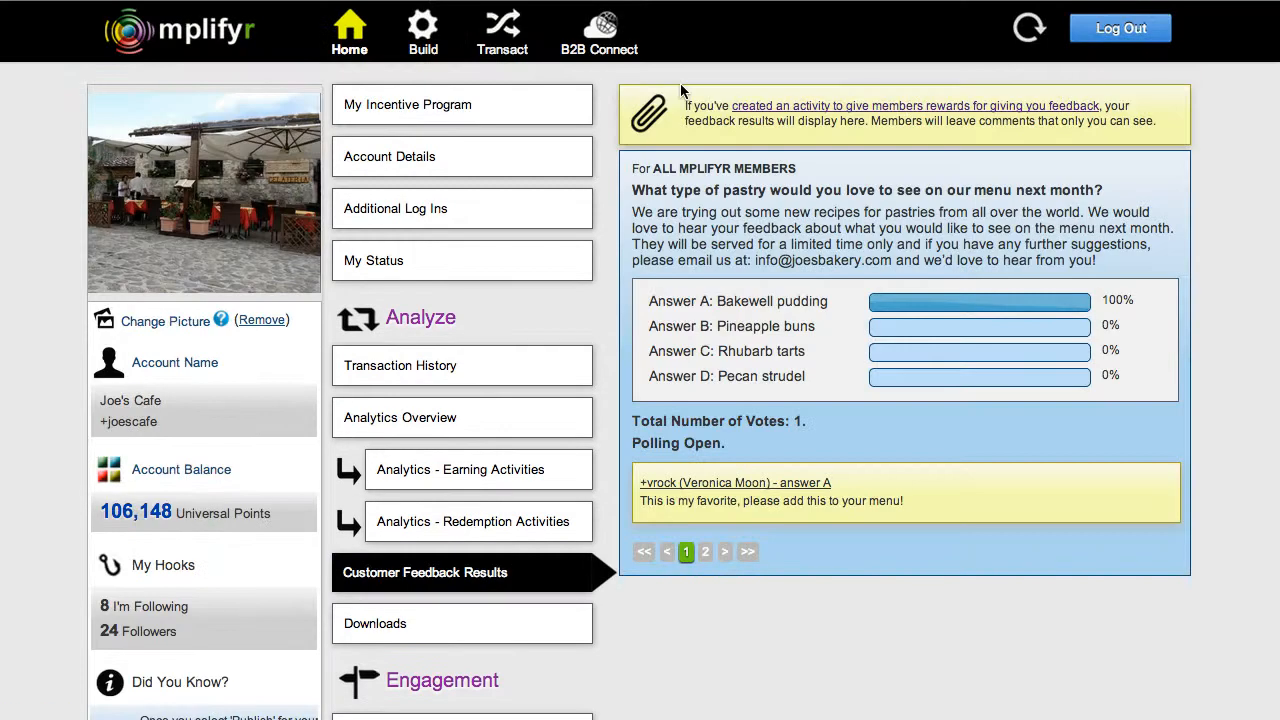